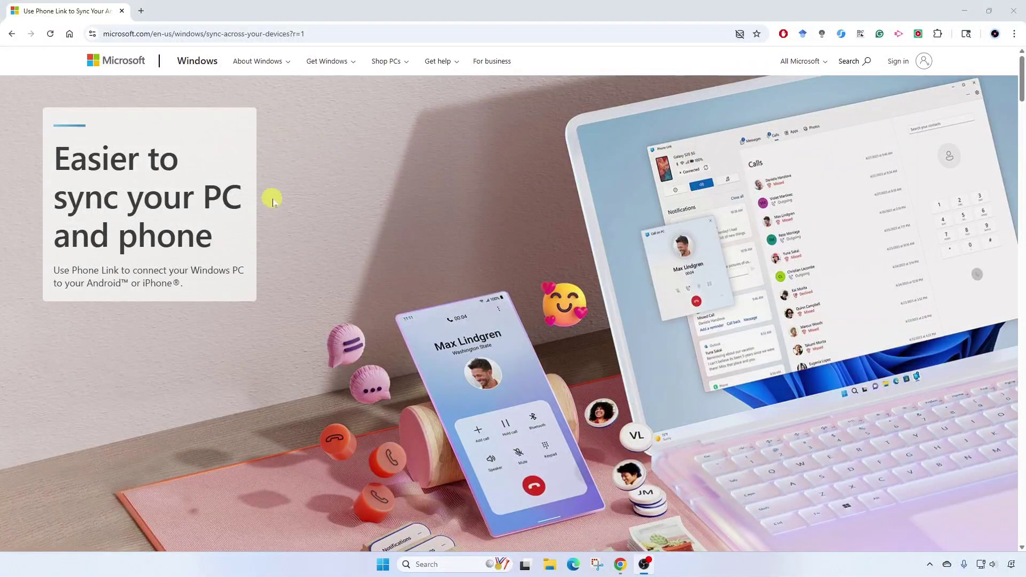
# Scroll down the Microsoft Phone Link page and show the For iOS users section.
pyautogui.scroll(-1, 290, 212)
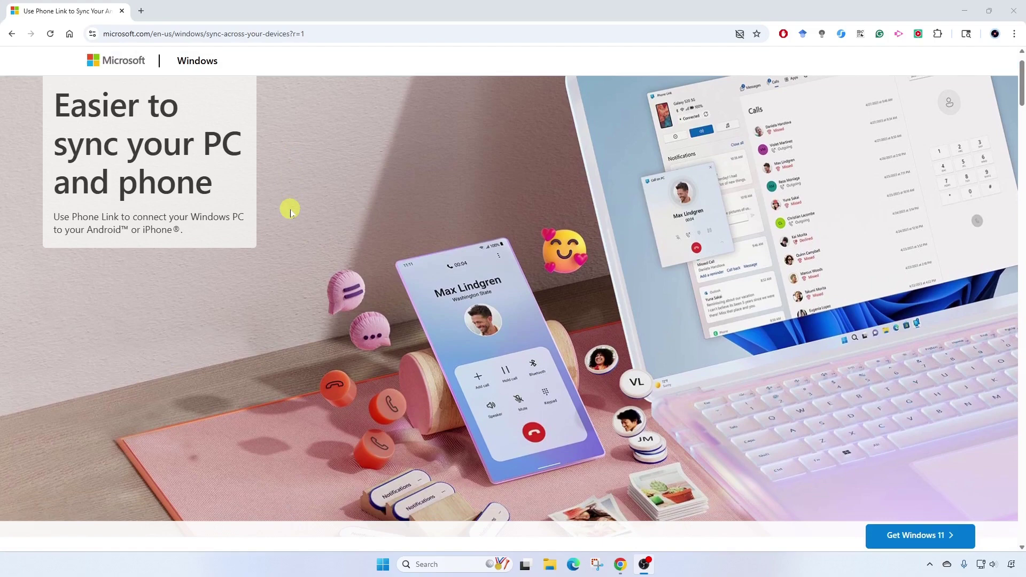
pyautogui.scroll(-1, 290, 212)
pyautogui.scroll(-6, 290, 212)
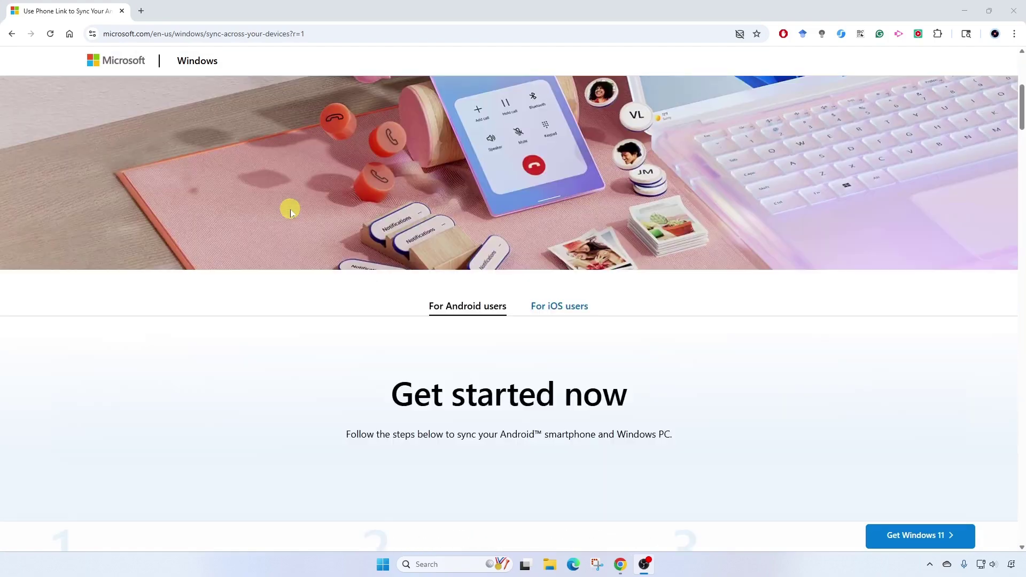
pyautogui.scroll(-1, 291, 212)
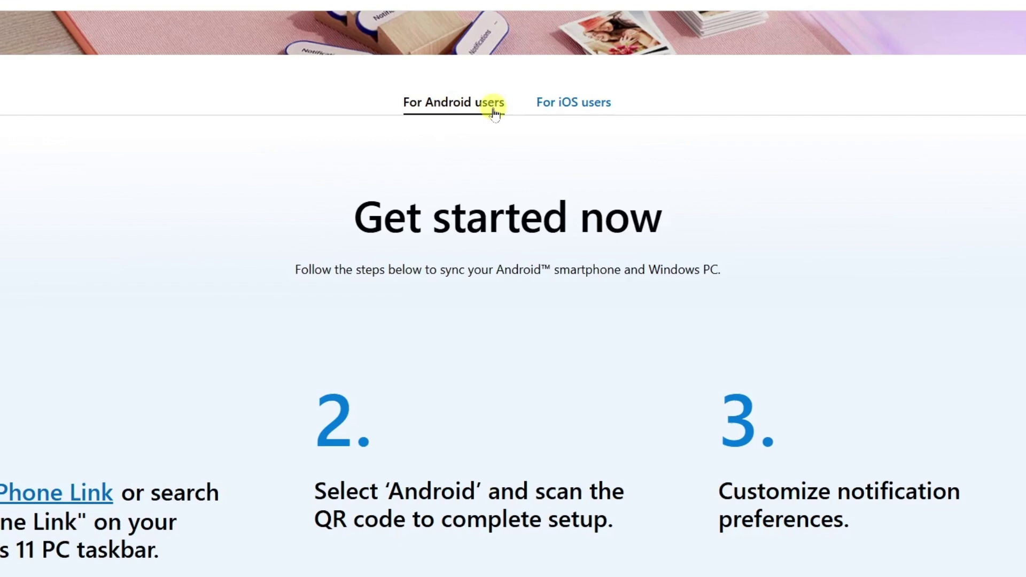
pyautogui.click(578, 106)
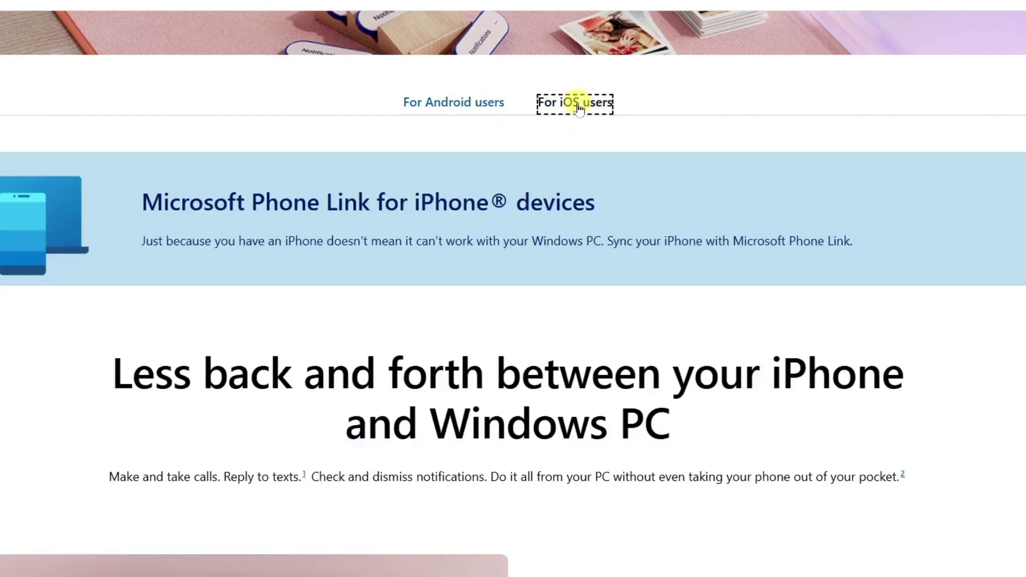
# Switch back to the For Android users tab to show the setup steps.
pyautogui.scroll(-5, 951, 218)
pyautogui.scroll(5, 952, 218)
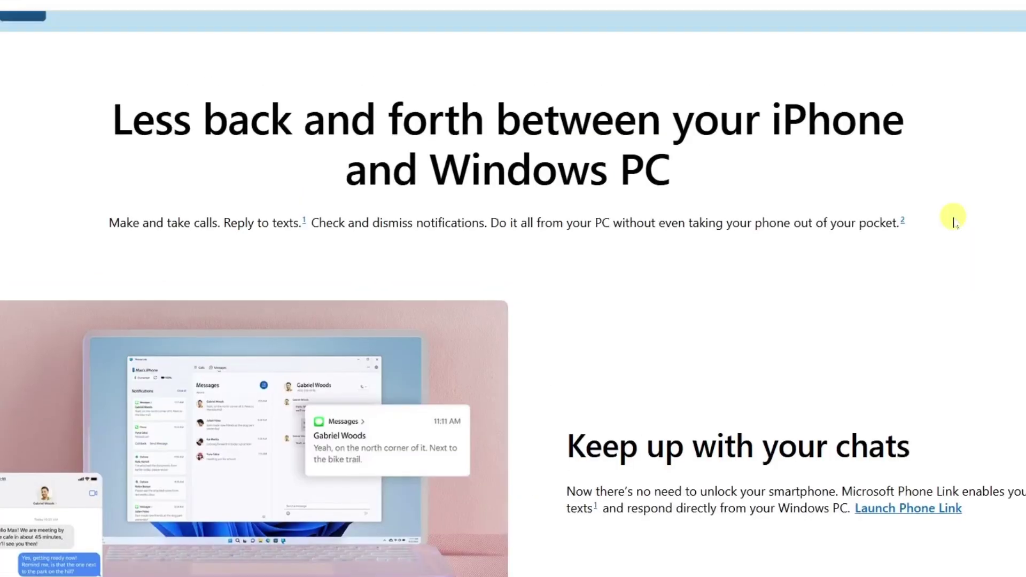
pyautogui.scroll(1, 953, 219)
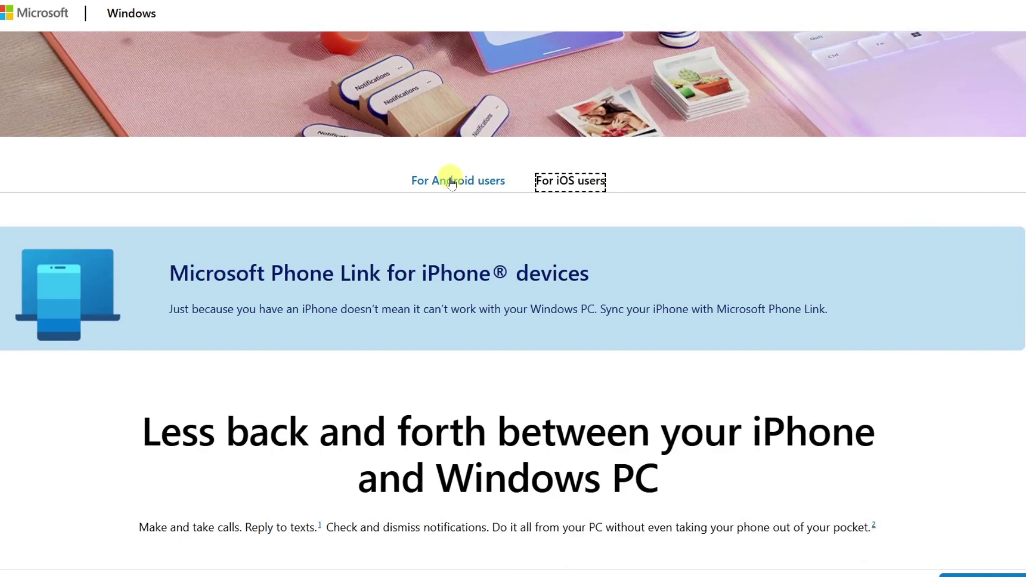
pyautogui.click(447, 176)
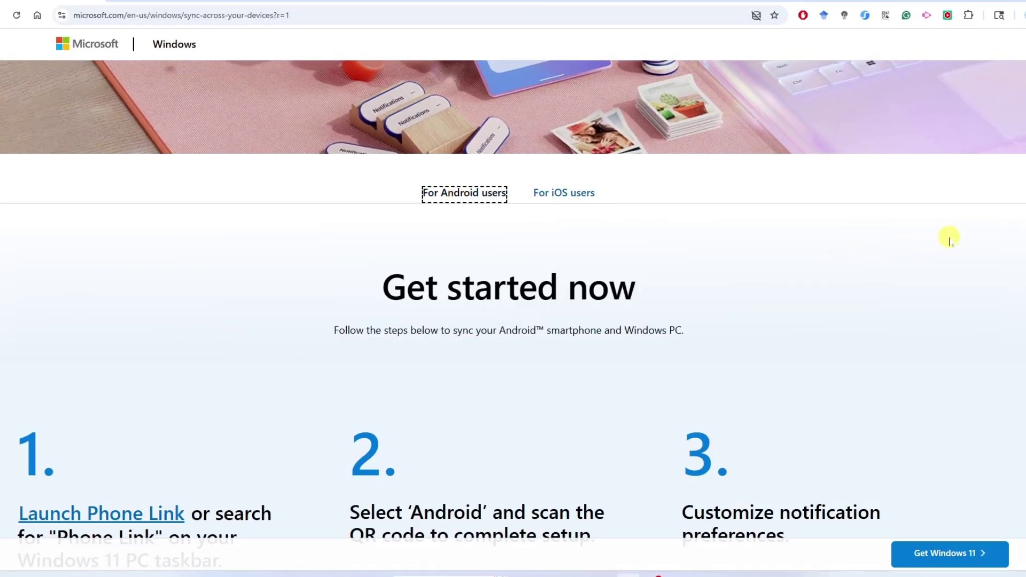
pyautogui.scroll(-1, 949, 240)
pyautogui.scroll(7, 949, 240)
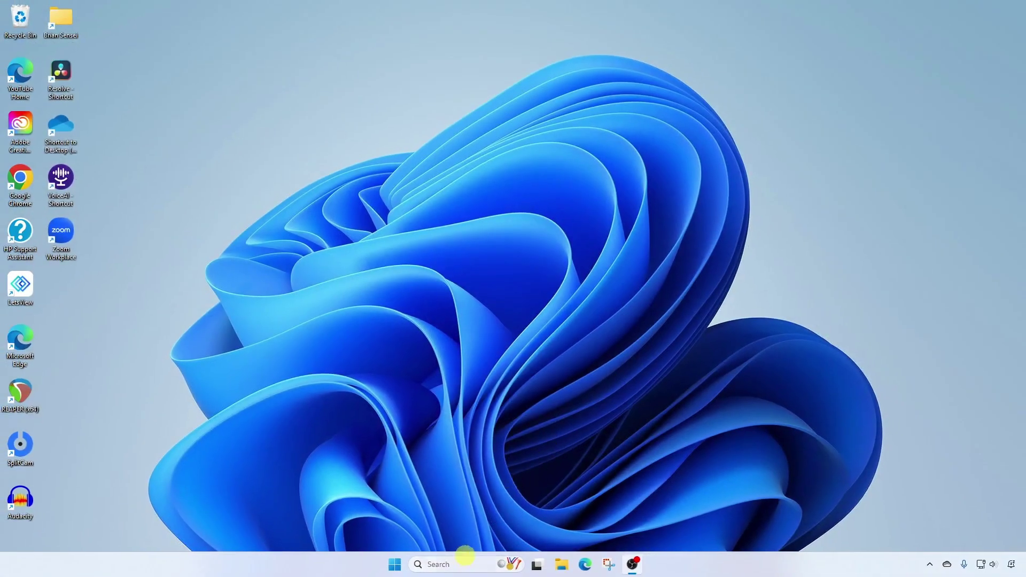
# Search for 'phone link', launch Phone Link, and move its window to the screen centre.
pyautogui.click(464, 564)
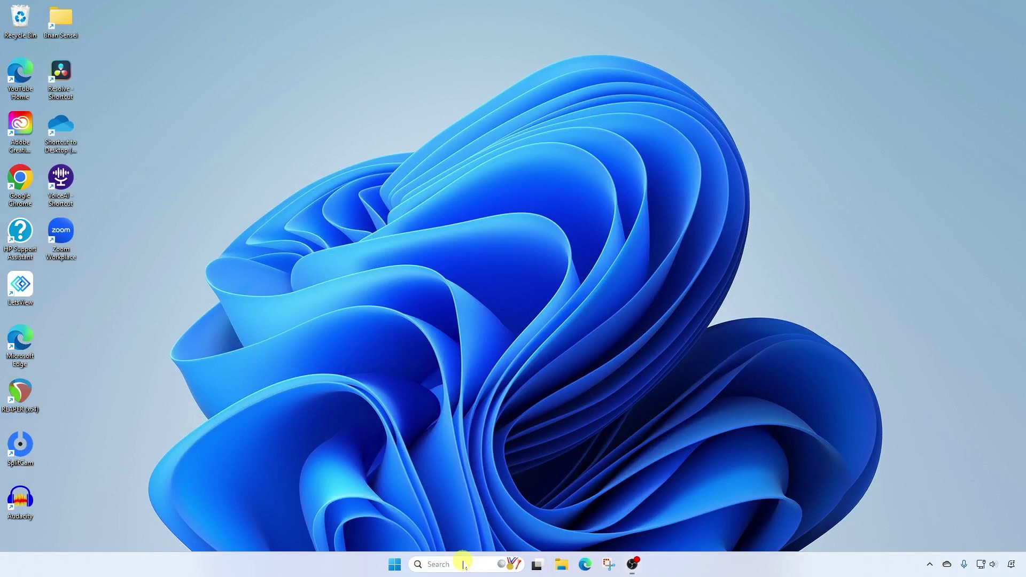
pyautogui.write('phone link')
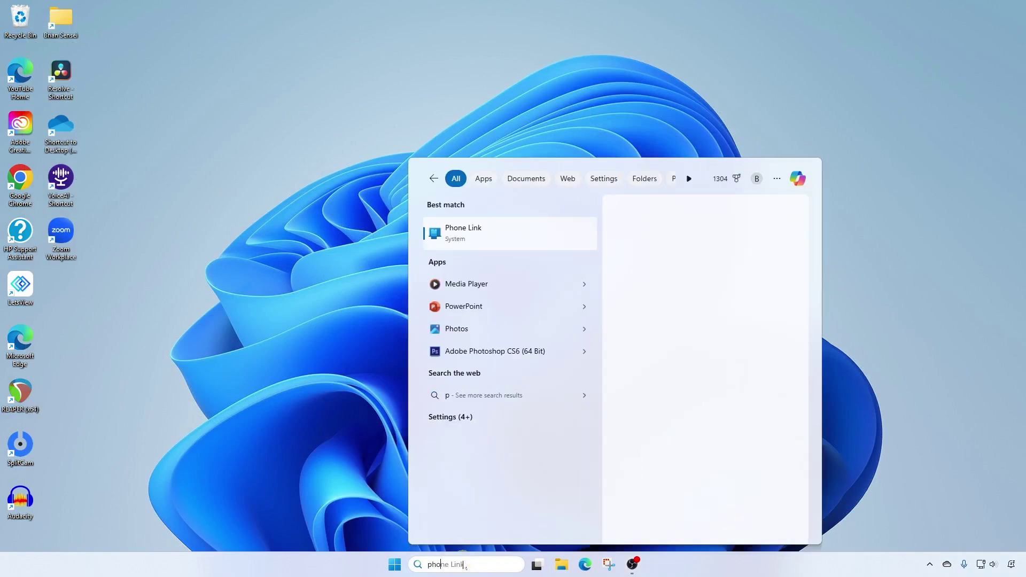
pyautogui.click(479, 234)
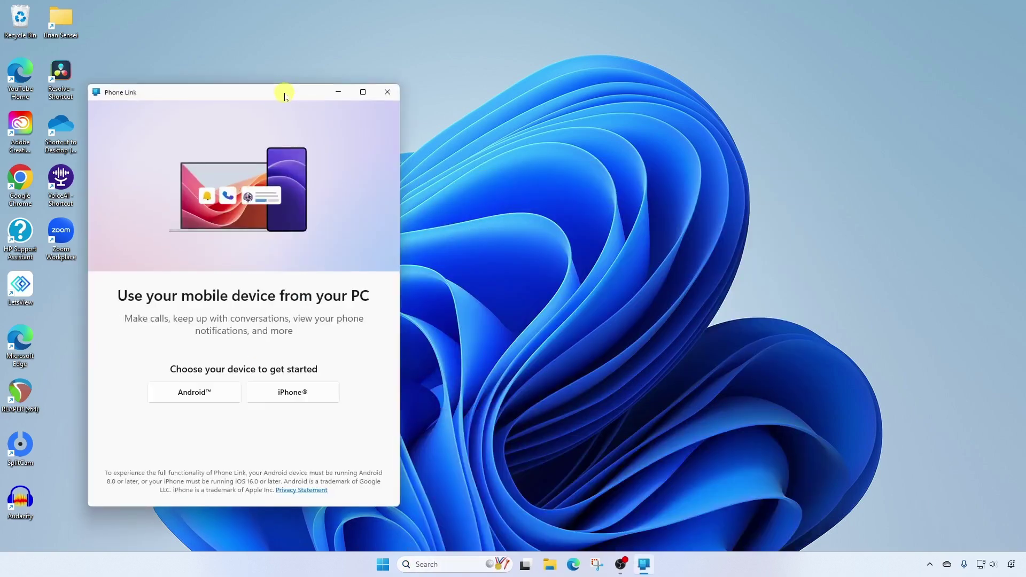
pyautogui.moveTo(282, 92); pyautogui.dragTo(553, 97)
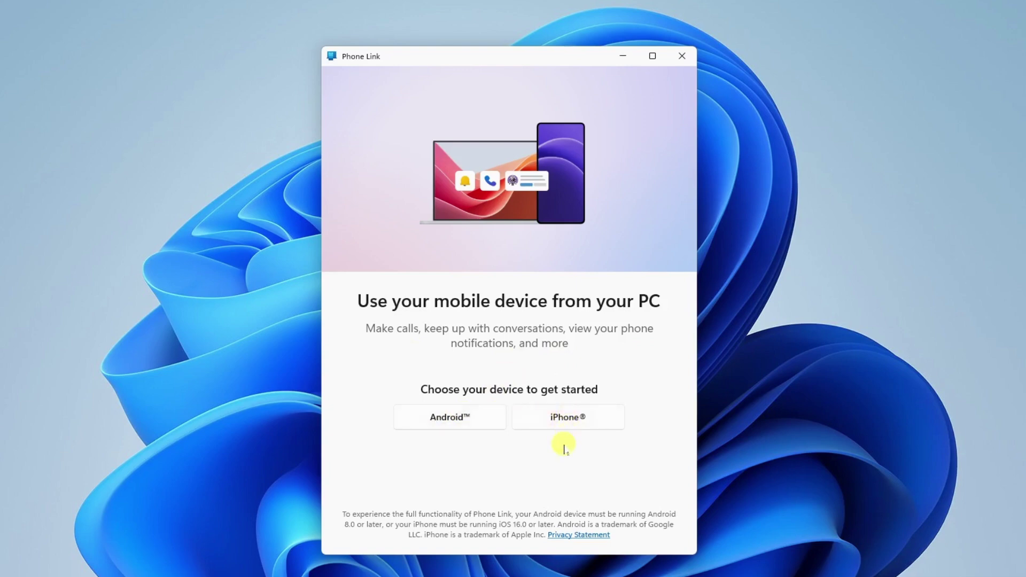
# Choose the Android option to start linking an Android phone.
pyautogui.click(433, 420)
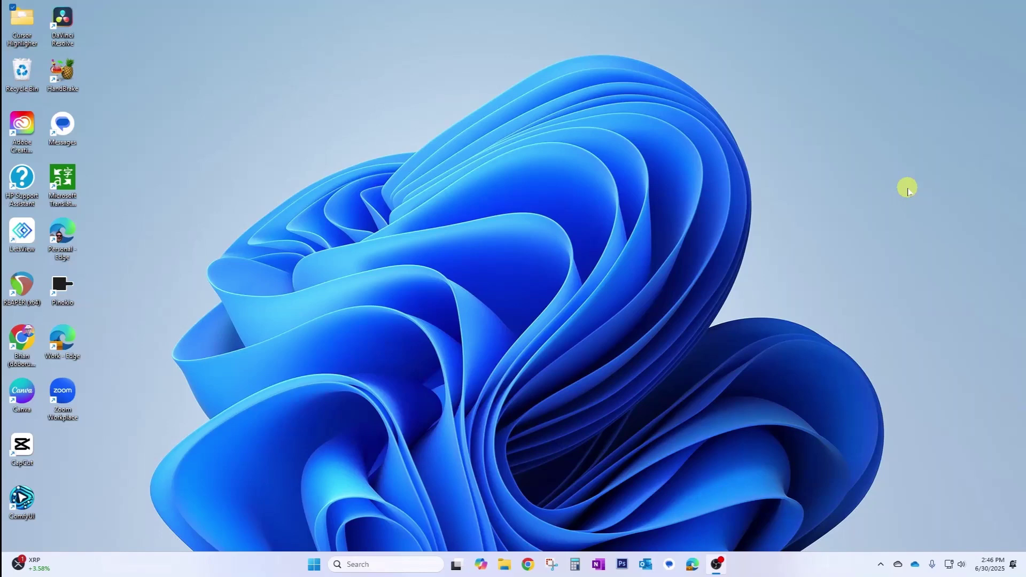
# Relaunch Phone Link from the Recent list in Windows Search.
pyautogui.click(396, 563)
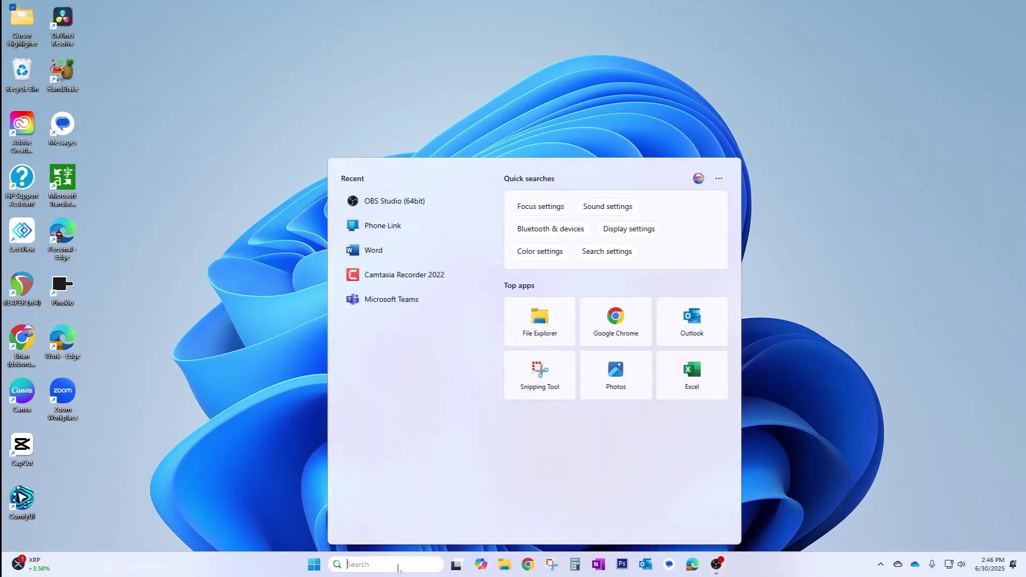
pyautogui.click(400, 225)
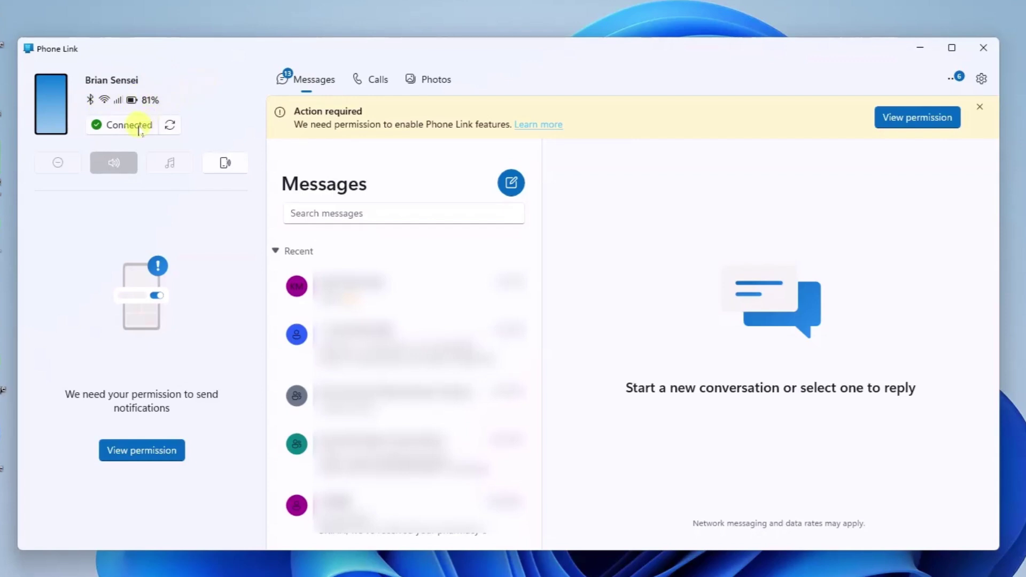
# Refresh the Connected phone status and open the first conversation in Messages.
pyautogui.click(170, 125)
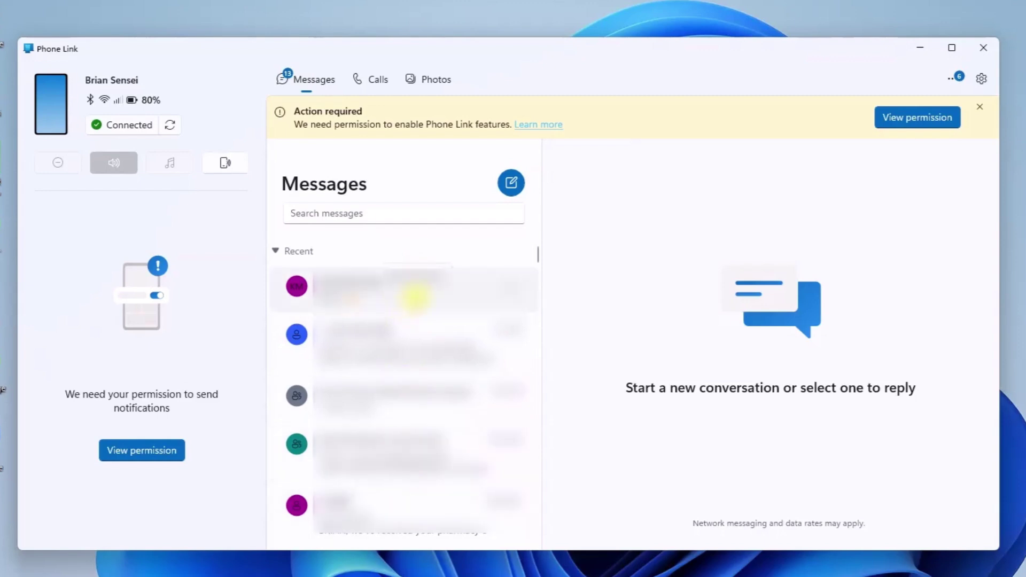
pyautogui.click(412, 296)
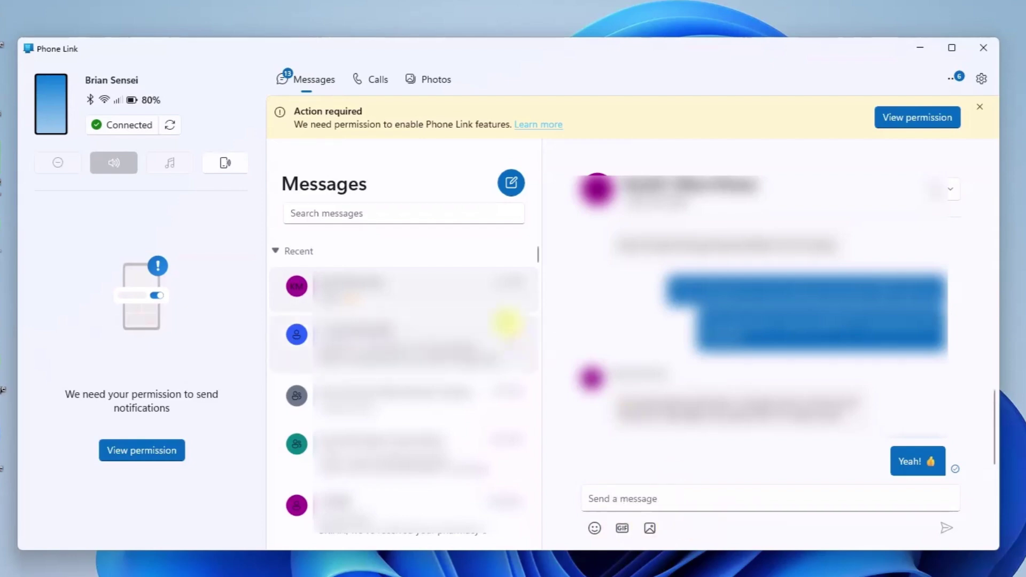
# Show the Calls section, start a contact search, and scroll the dialpad pane.
pyautogui.click(370, 80)
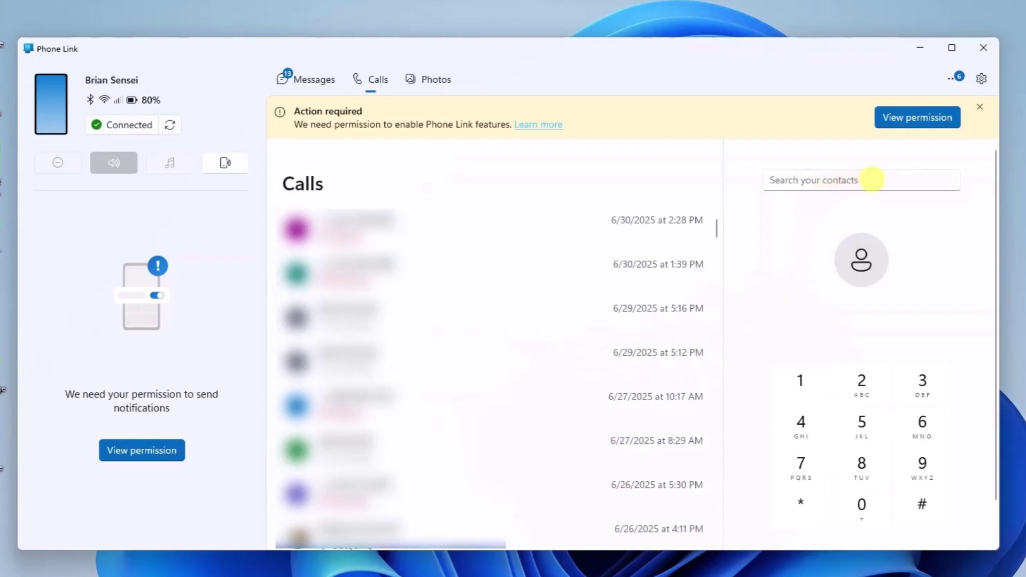
pyautogui.click(872, 180)
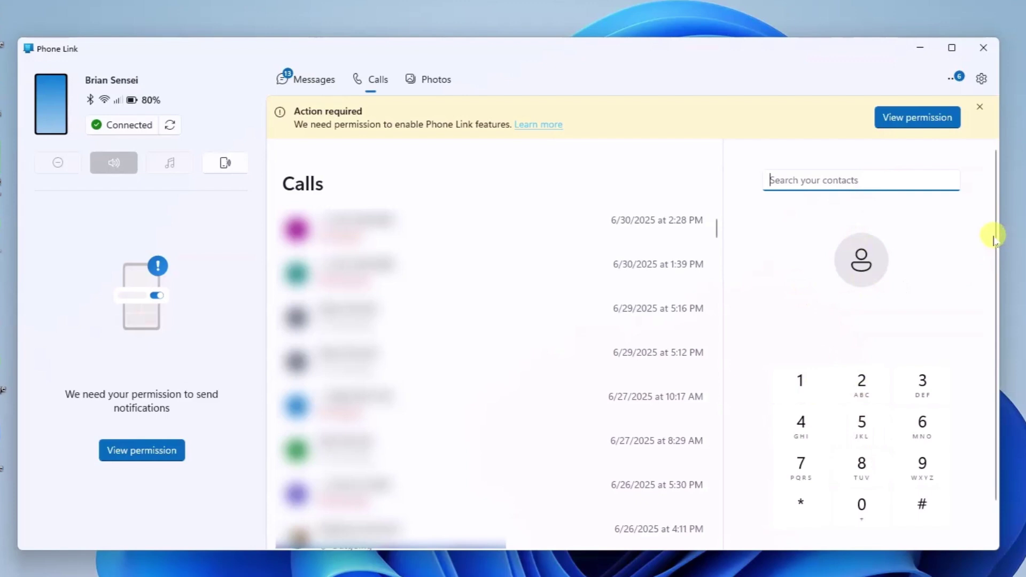
pyautogui.moveTo(992, 235); pyautogui.dragTo(993, 275)
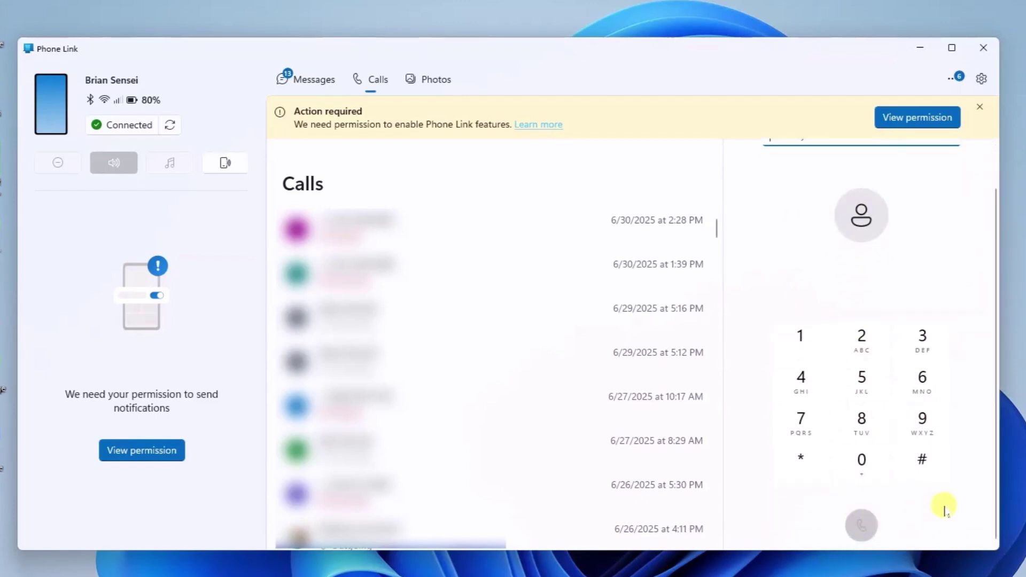
# Display the phone's pictures and screenshots in the Photos section.
pyautogui.click(429, 81)
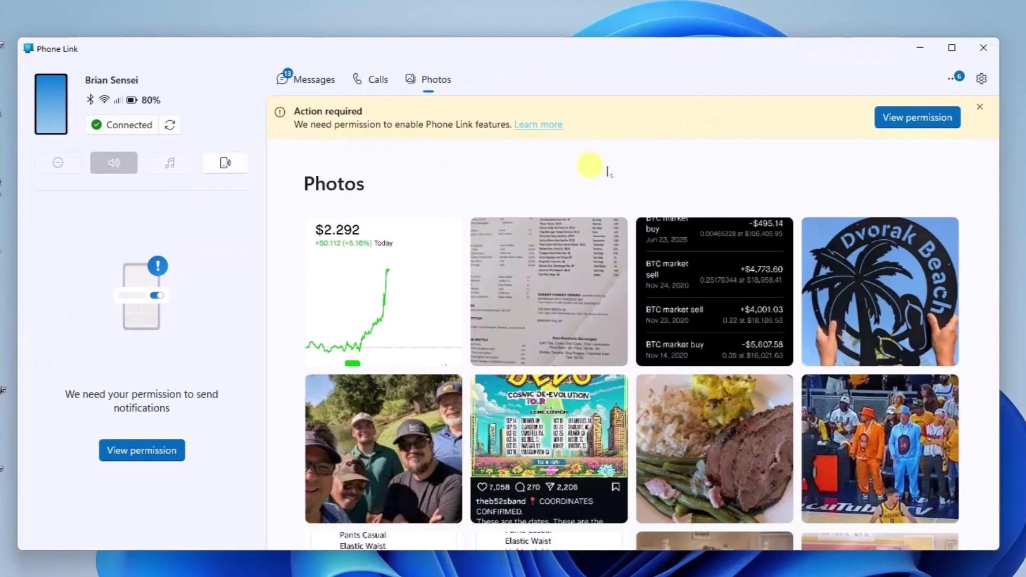
# Choose View permission in the Action required banner to list the notification setup steps.
pyautogui.click(898, 121)
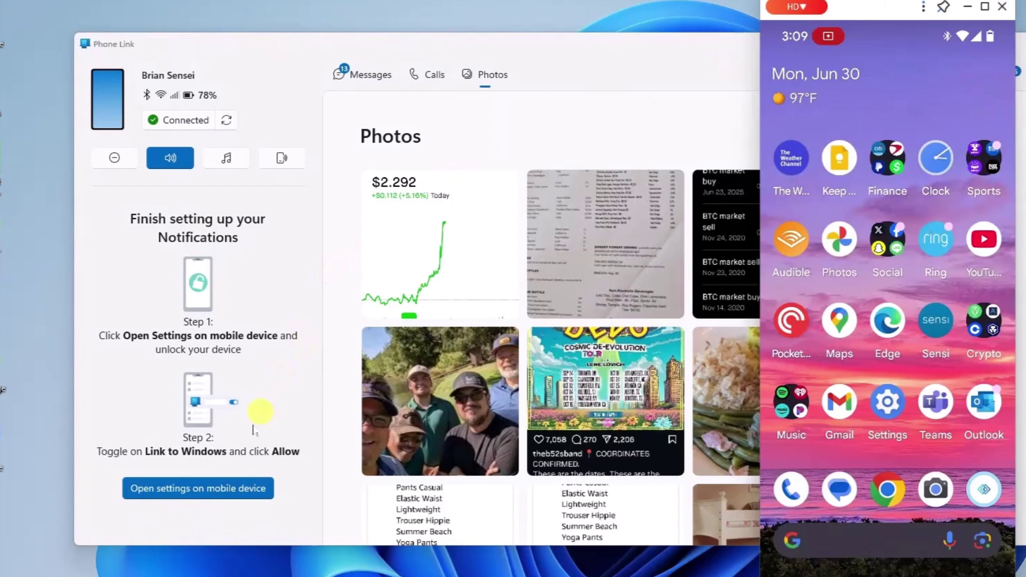
# Allow Link to Windows notification access on the phone, then close the phone mirror window.
pyautogui.click(217, 488)
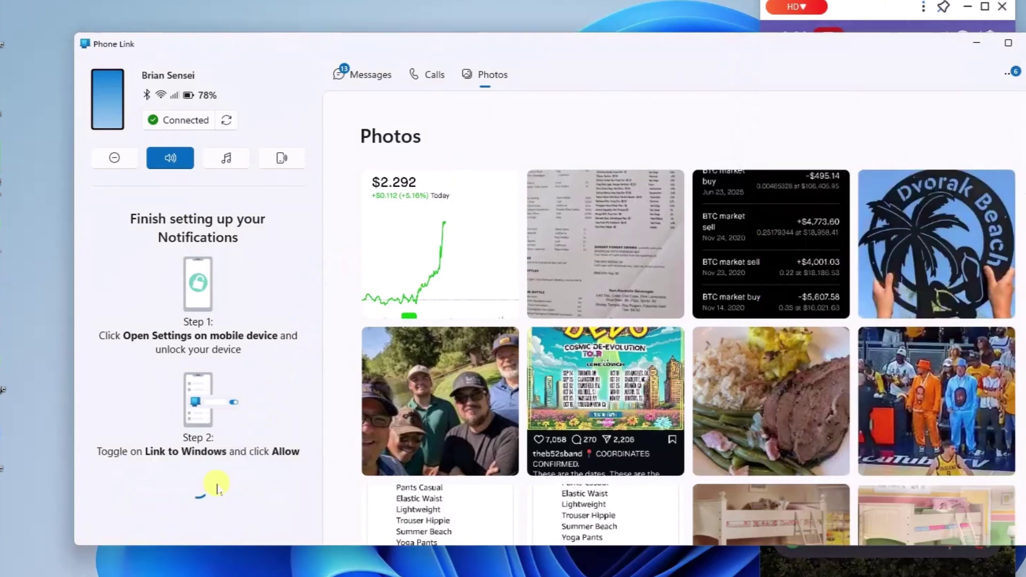
pyautogui.click(873, 11)
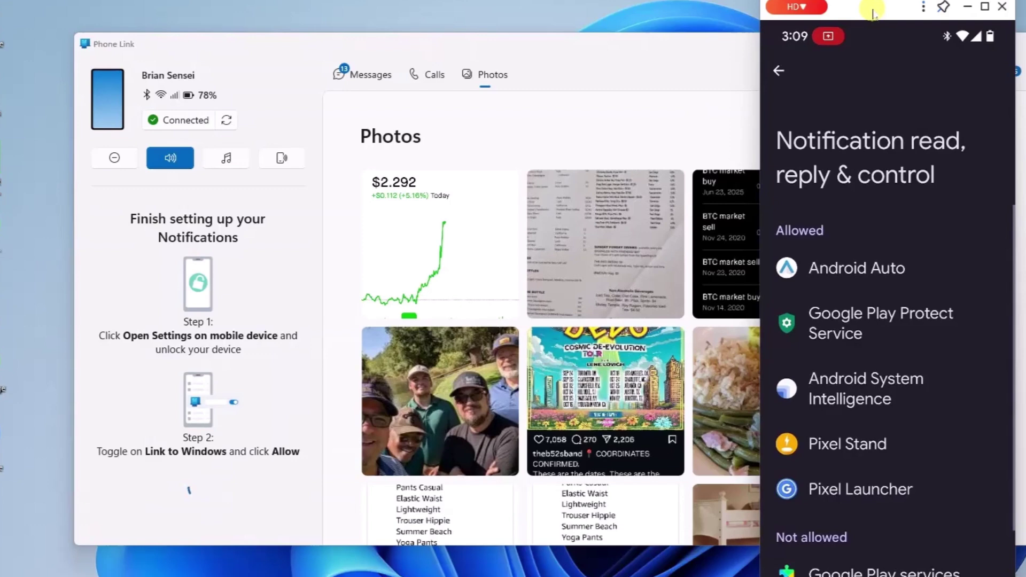
pyautogui.scroll(-1, 898, 108)
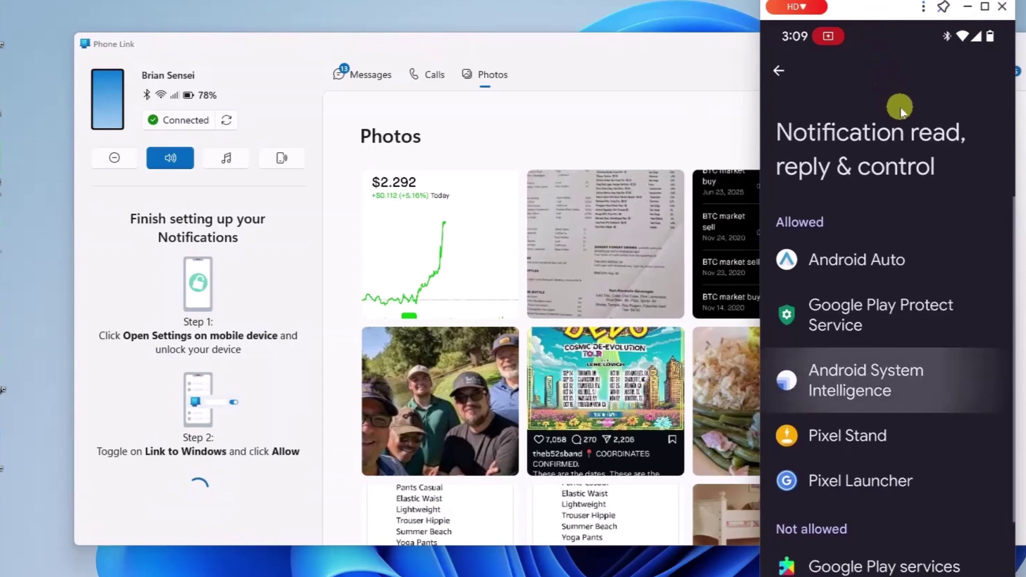
pyautogui.scroll(-5, 900, 109)
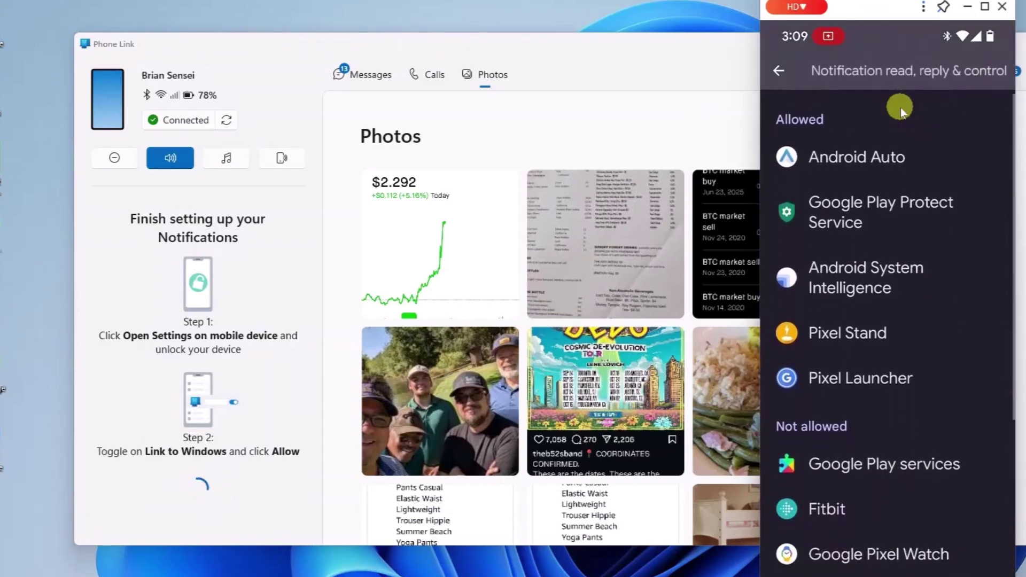
pyautogui.scroll(-5, 900, 110)
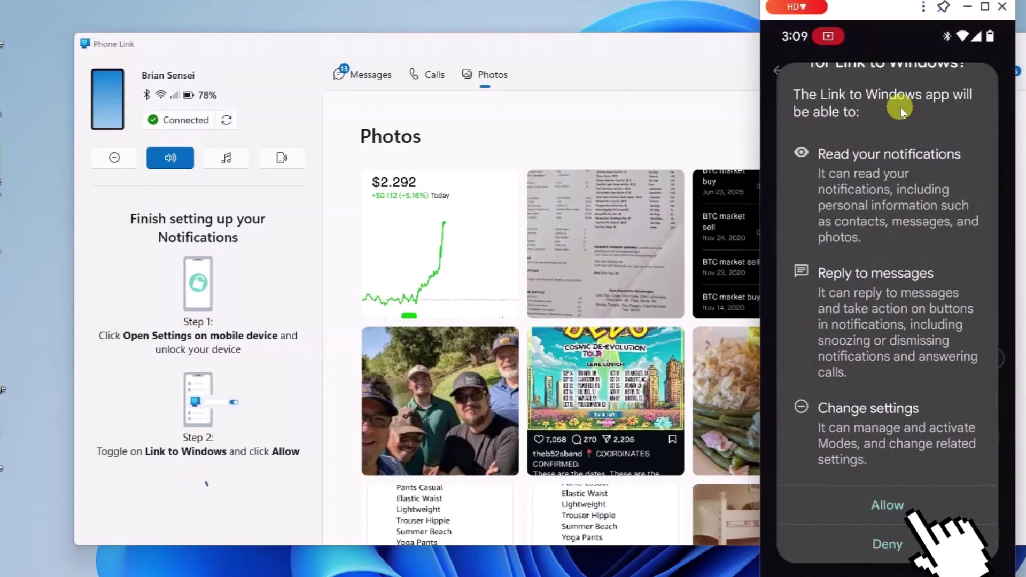
pyautogui.scroll(-5, 900, 111)
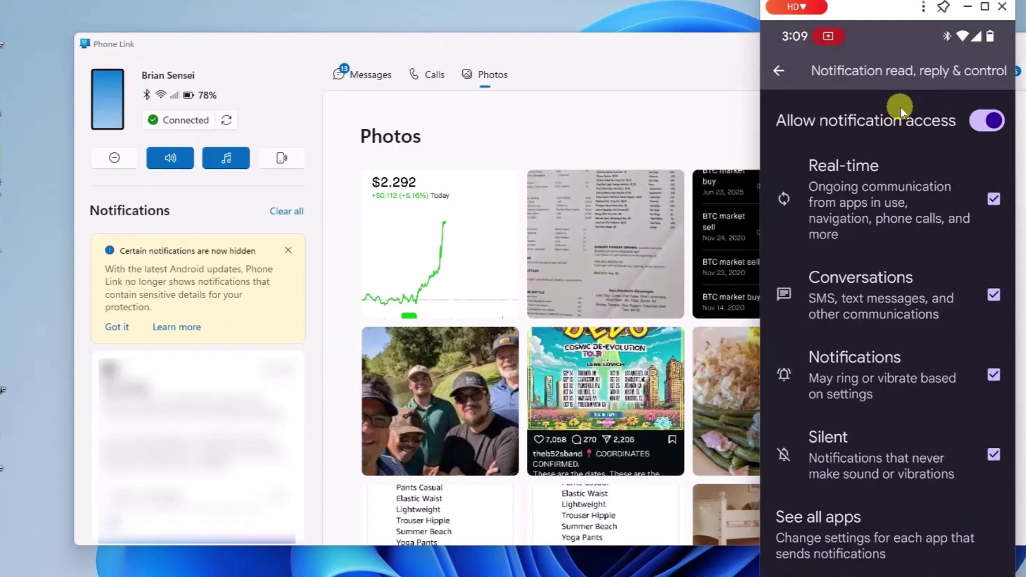
pyautogui.click(1002, 6)
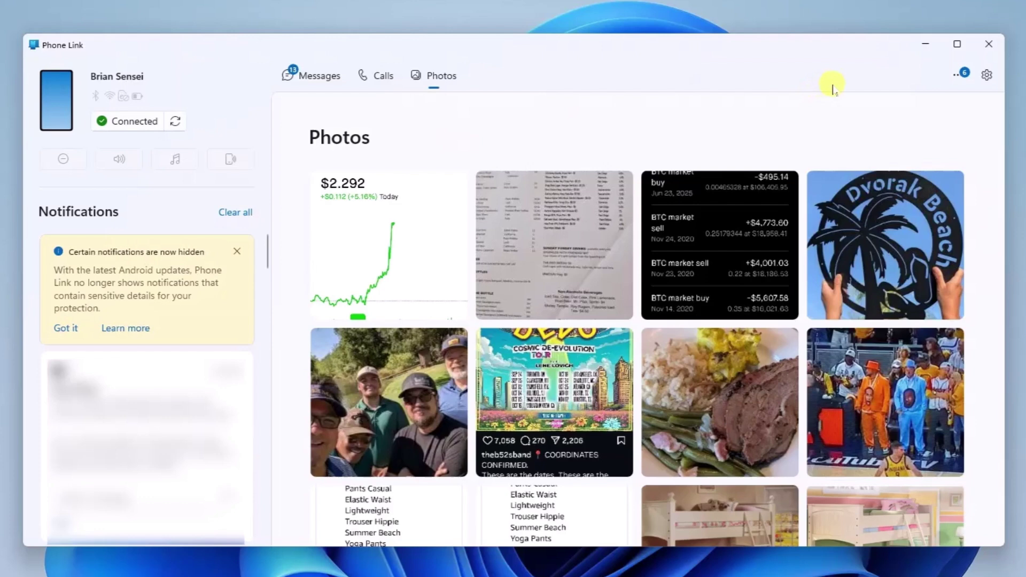
# In Settings > General, set Banners to 'Hide all content' and collapse the Banners section.
pyautogui.click(986, 77)
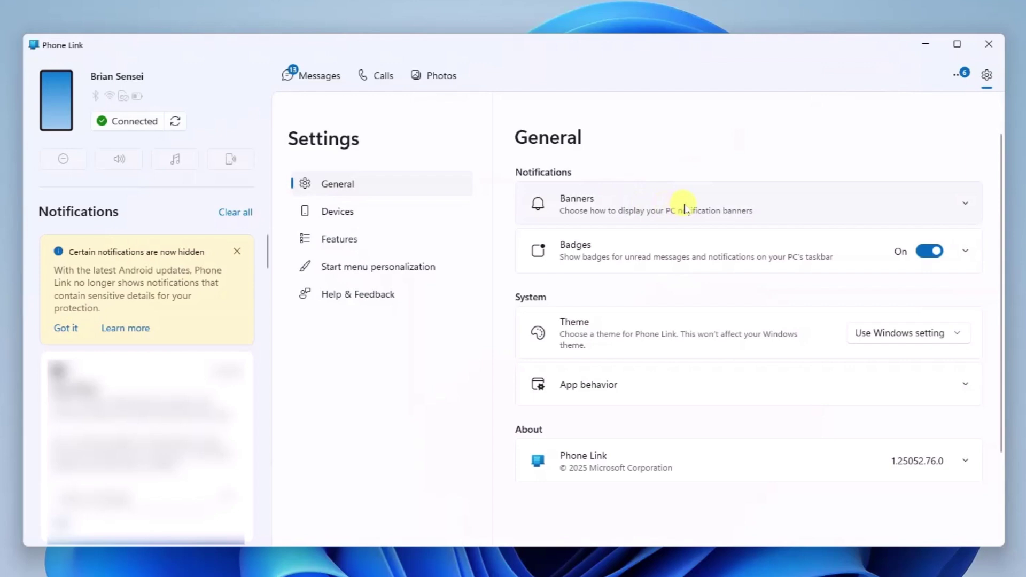
pyautogui.click(963, 206)
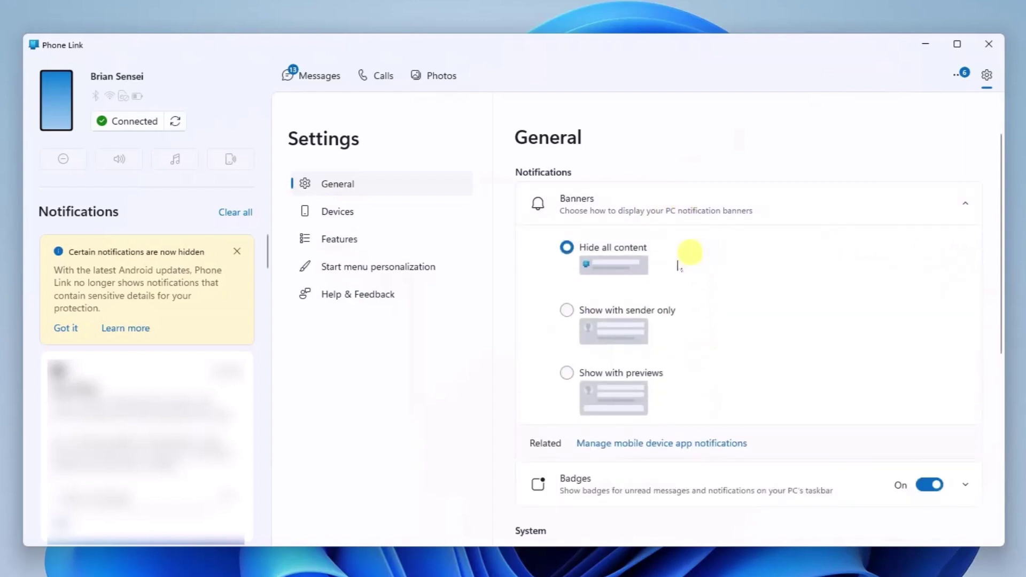
pyautogui.click(567, 310)
pyautogui.click(566, 372)
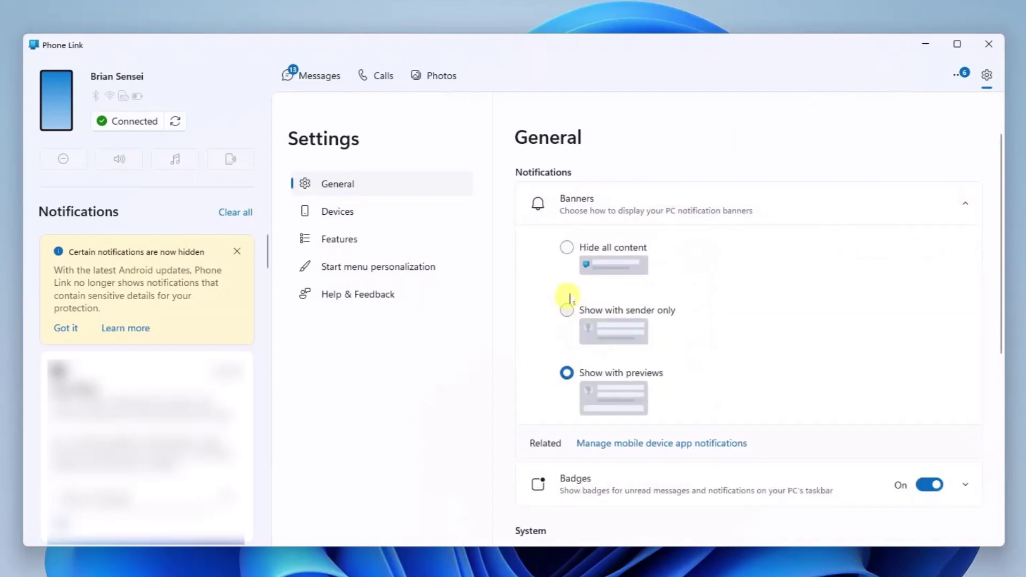
pyautogui.click(566, 248)
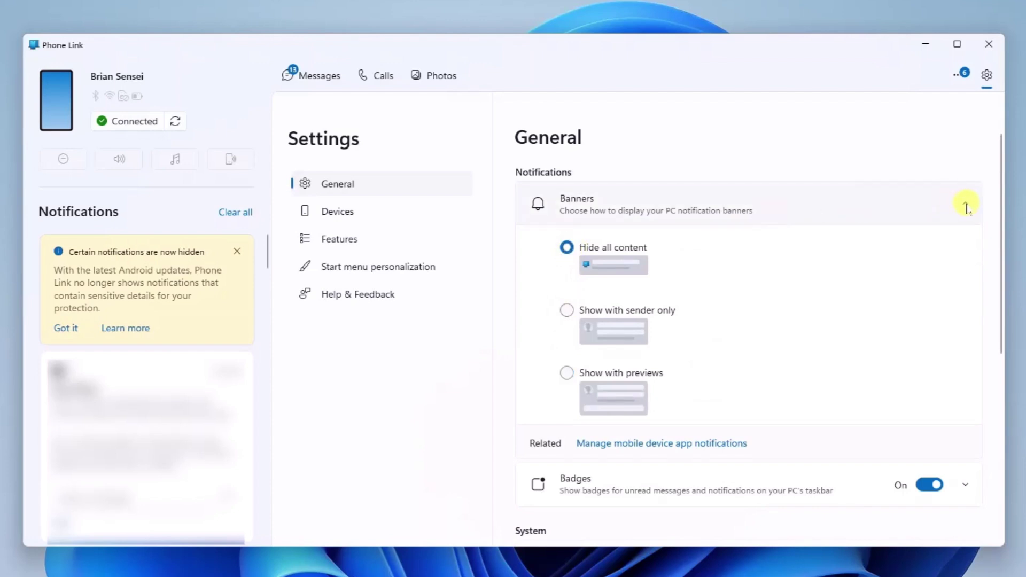
pyautogui.click(965, 206)
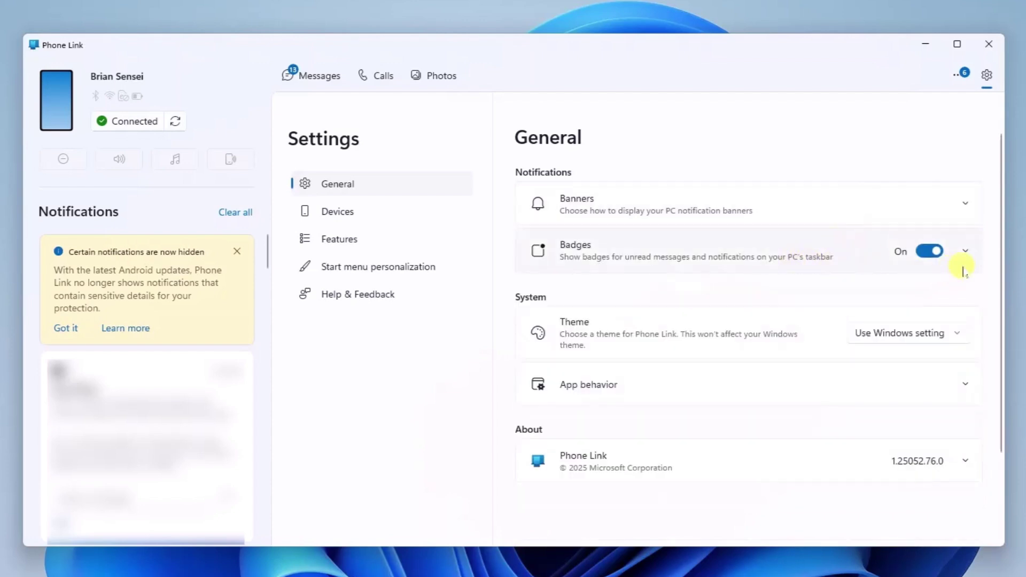
# Expand Badges and App behavior, and untick 'Open Phone Link when you're signed into Windows'.
pyautogui.click(966, 253)
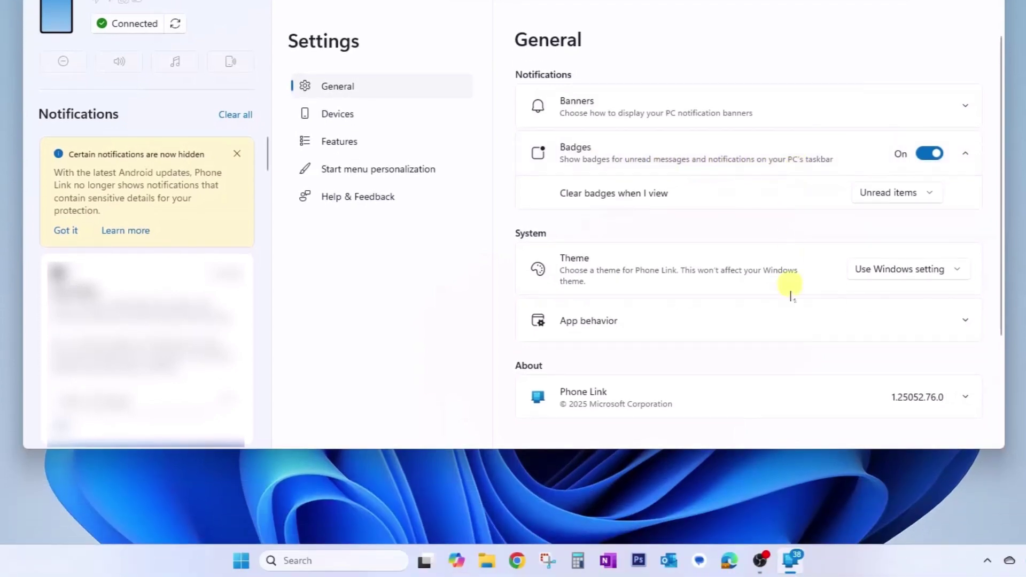
pyautogui.moveTo(792, 565)
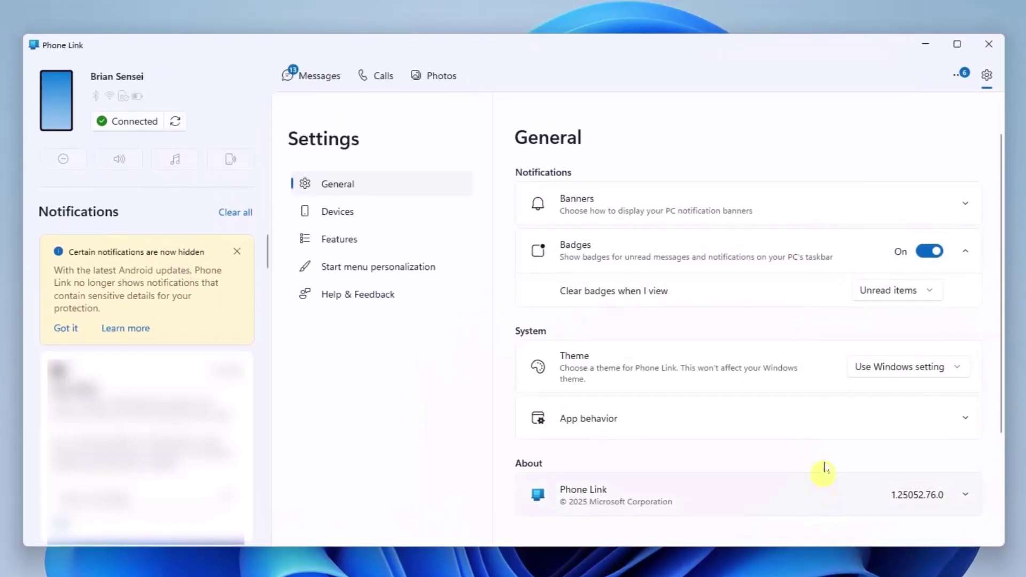
pyautogui.scroll(-2, 823, 468)
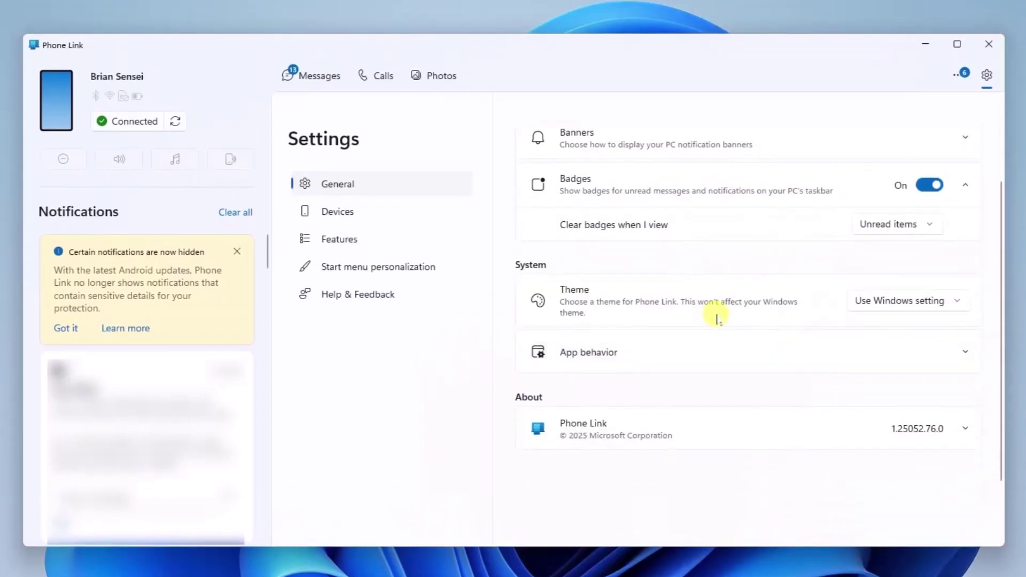
pyautogui.click(966, 354)
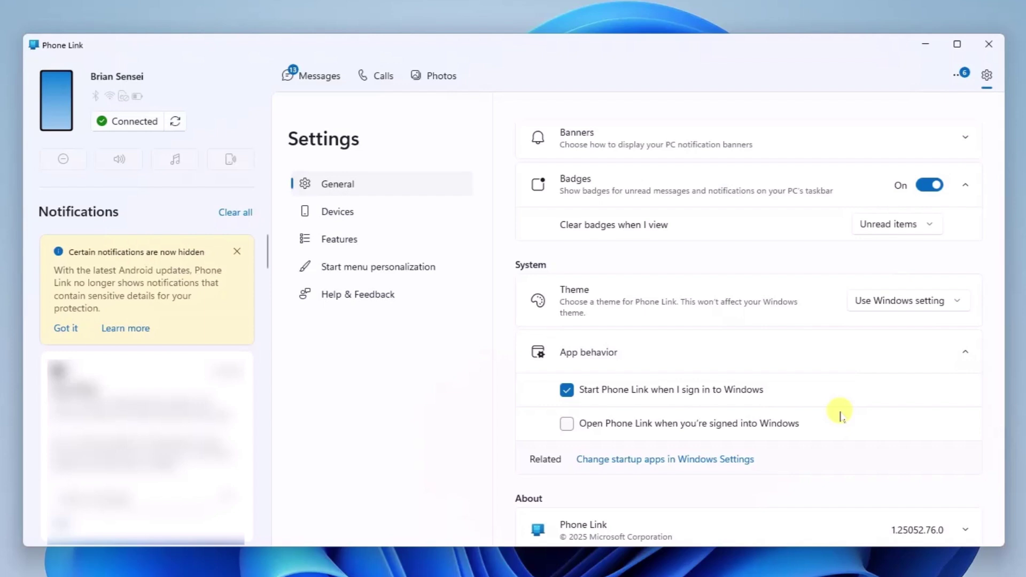
pyautogui.click(567, 424)
pyautogui.scroll(-3, 855, 404)
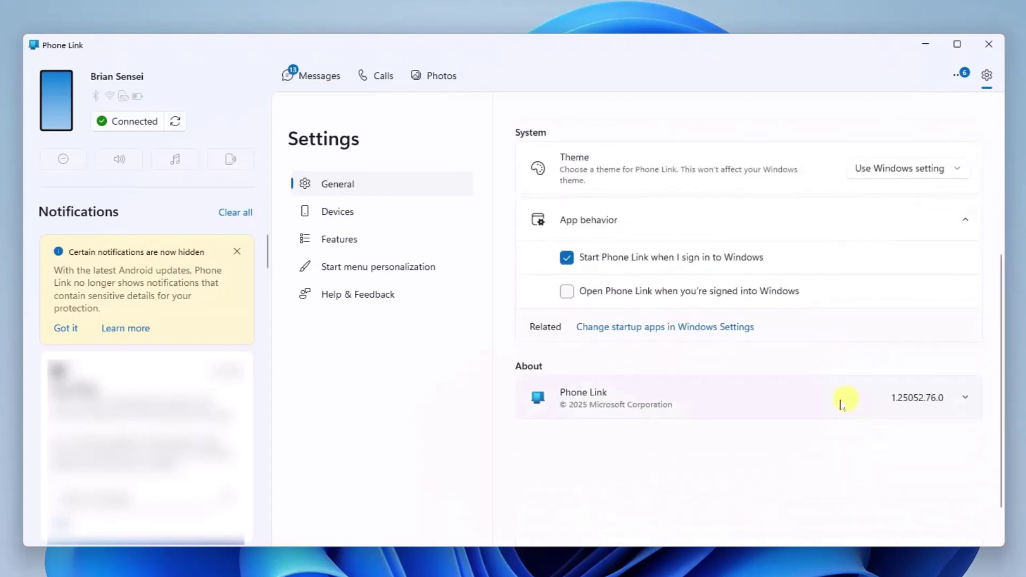
# Show the Devices settings page with the linked phone as primary device.
pyautogui.click(368, 213)
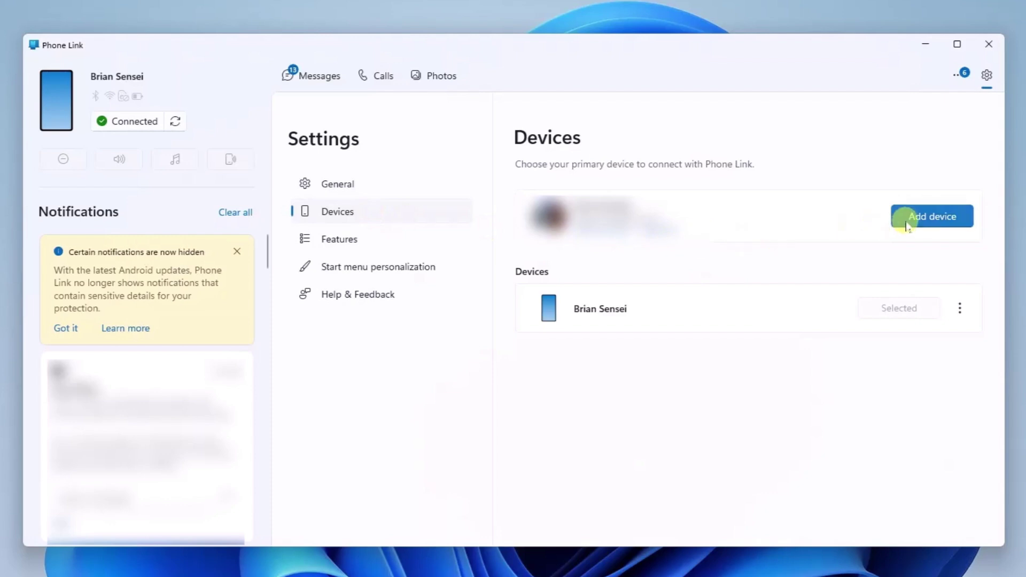
# On the Features page, switch the Calls and Photos toggles off.
pyautogui.click(389, 236)
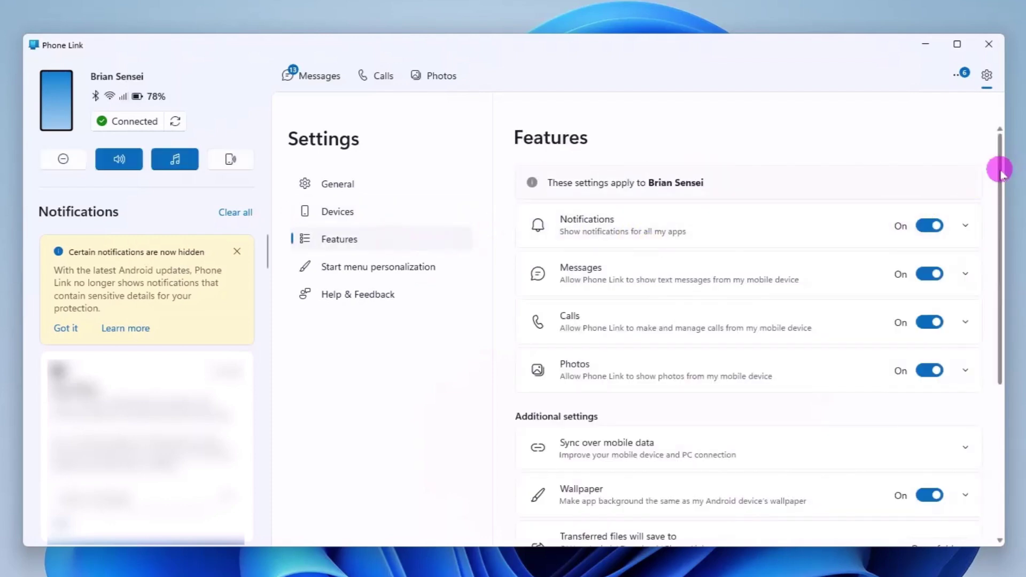
pyautogui.moveTo(998, 165); pyautogui.dragTo(1001, 196)
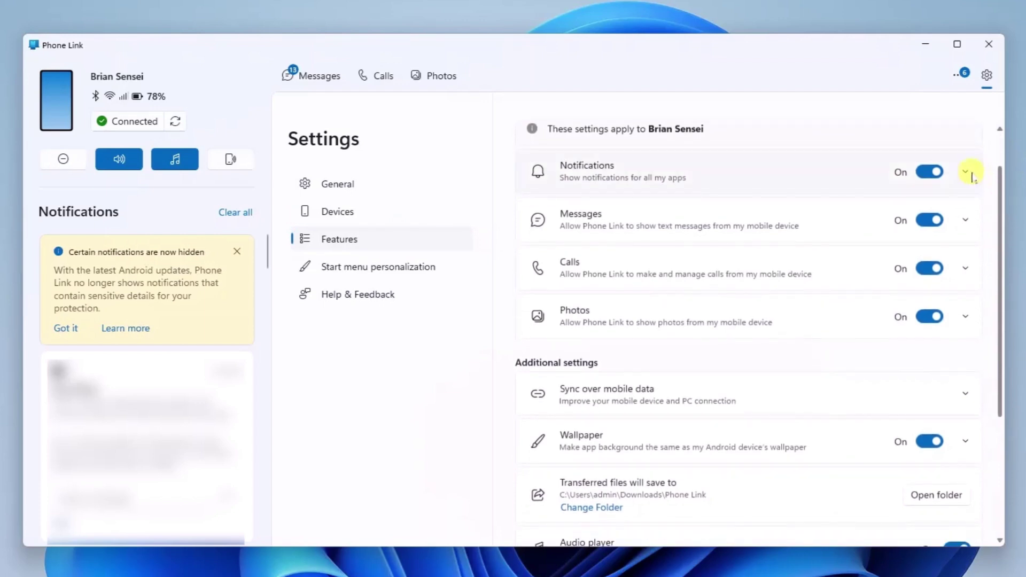
pyautogui.click(965, 172)
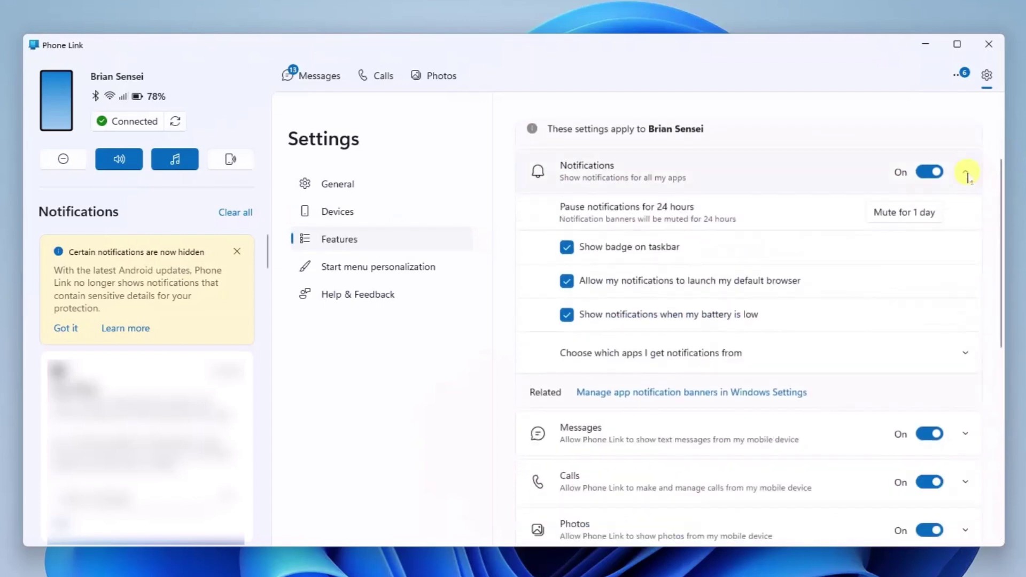
pyautogui.click(965, 172)
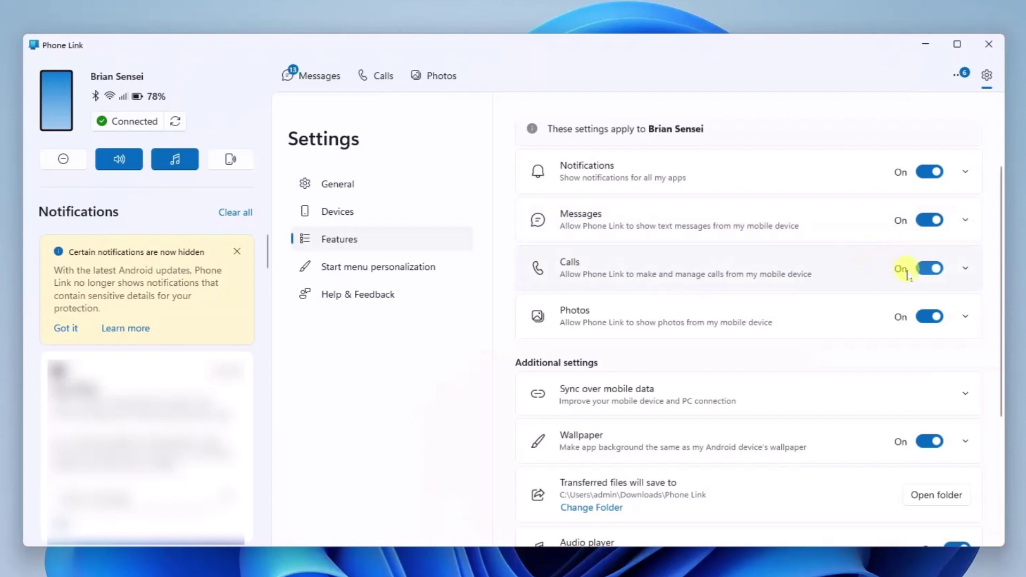
pyautogui.click(926, 268)
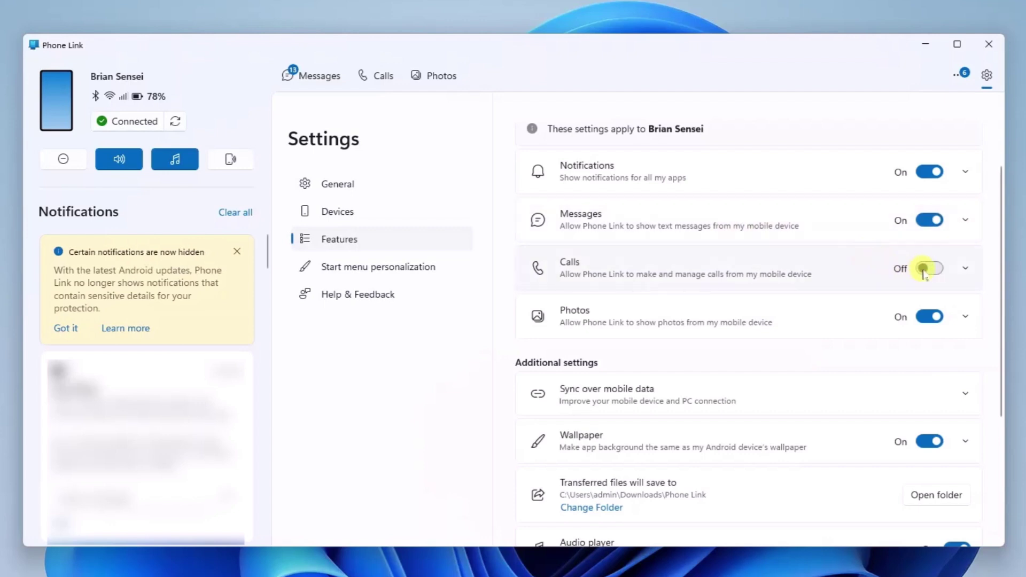
pyautogui.click(929, 316)
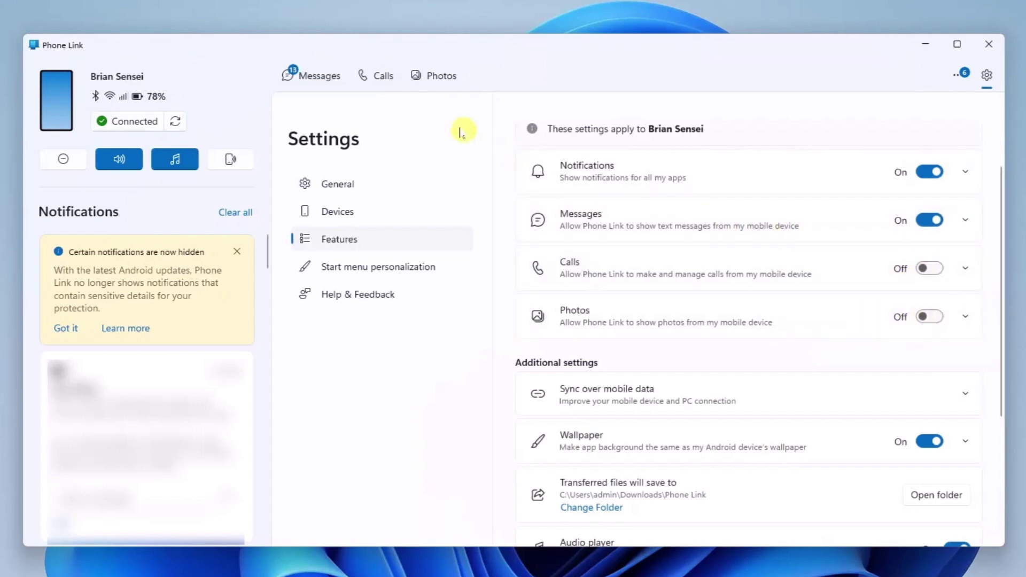
# Check the disabled Calls and Photos pages, then go back to Settings.
pyautogui.click(381, 77)
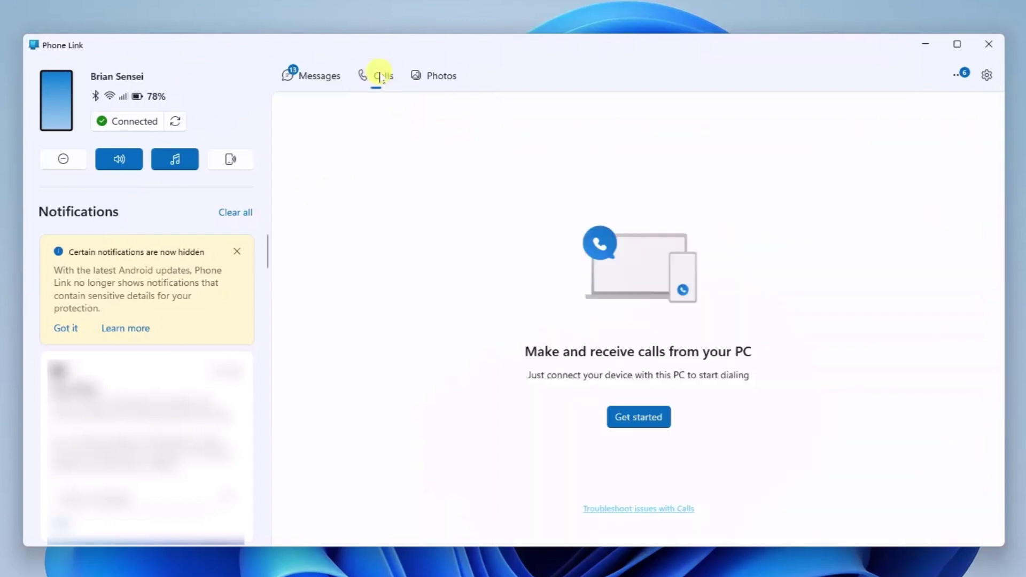
pyautogui.click(440, 76)
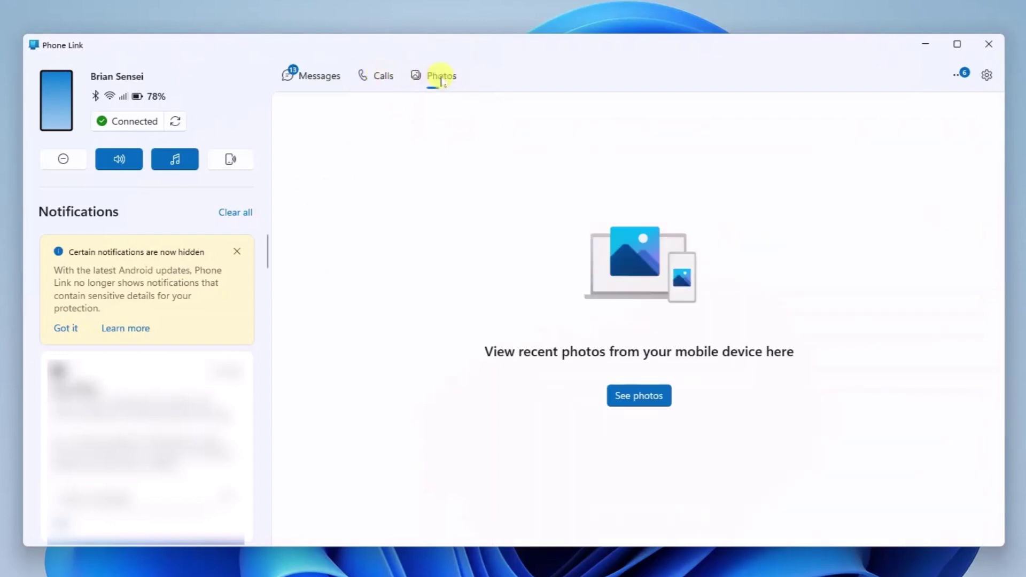
pyautogui.click(987, 75)
# Highlight the transferred-files save path in Features, then pause 'Dreams (2004 Remaster)' on the media player.
pyautogui.click(395, 238)
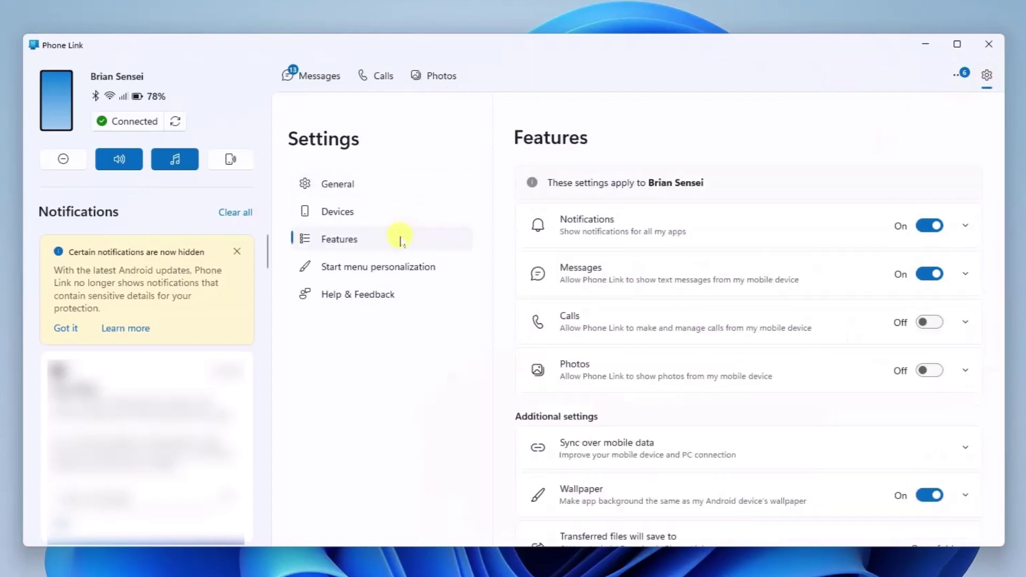
pyautogui.scroll(-3, 825, 275)
pyautogui.scroll(-3, 826, 276)
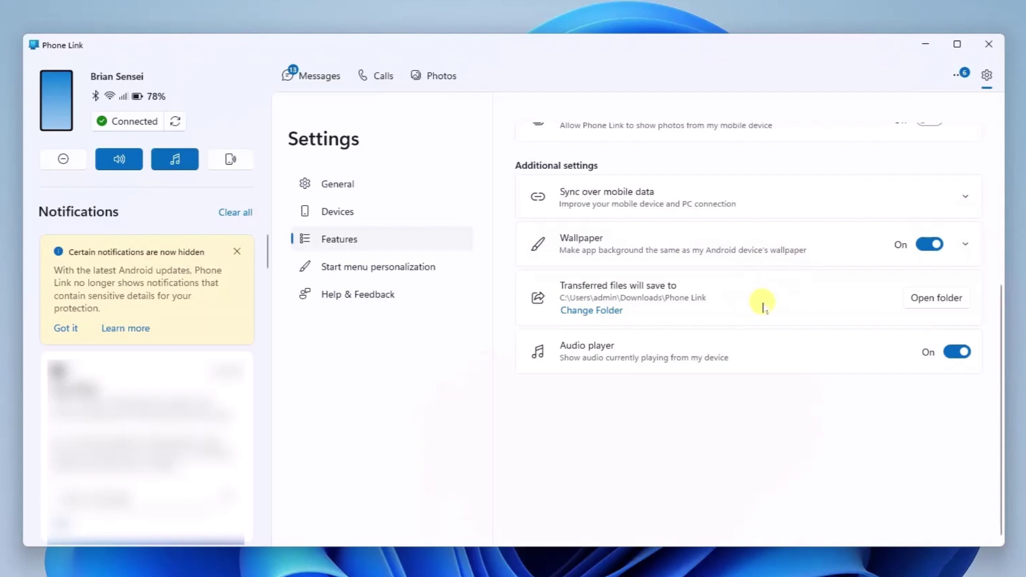
pyautogui.moveTo(561, 299); pyautogui.dragTo(703, 310)
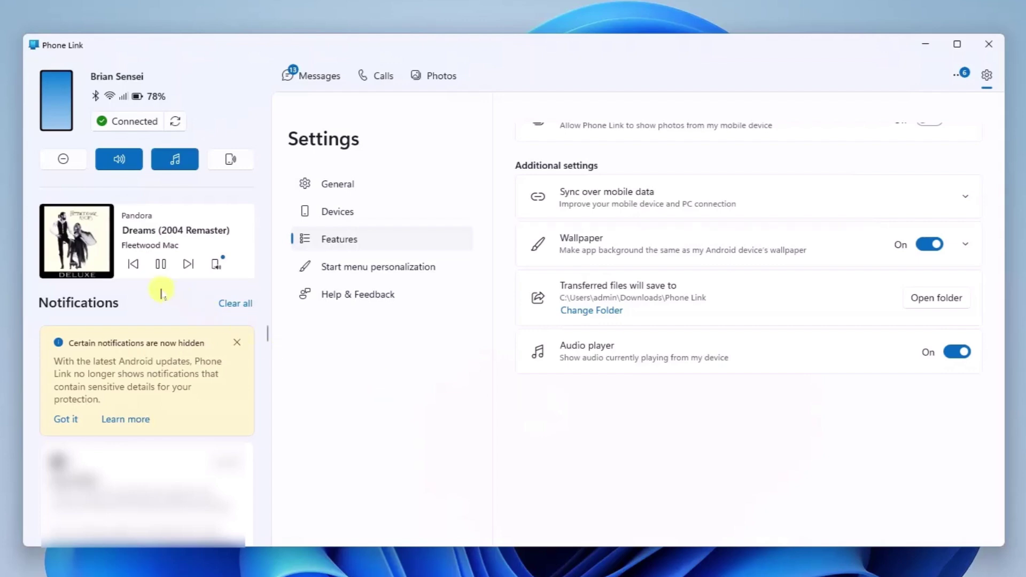
pyautogui.click(160, 263)
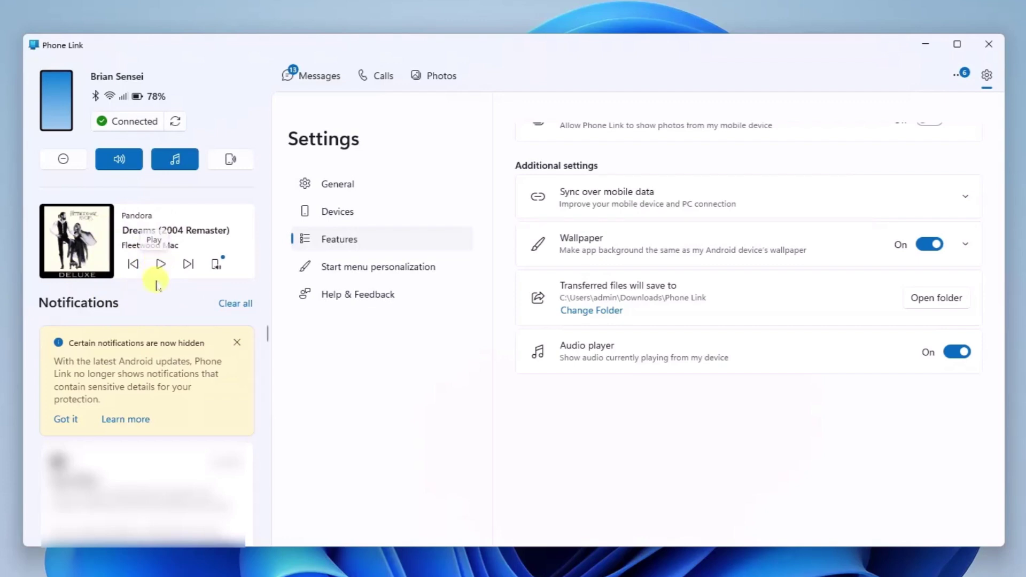
# In Start menu personalization, check the Windows Start menu and turn Recent content off.
pyautogui.click(377, 268)
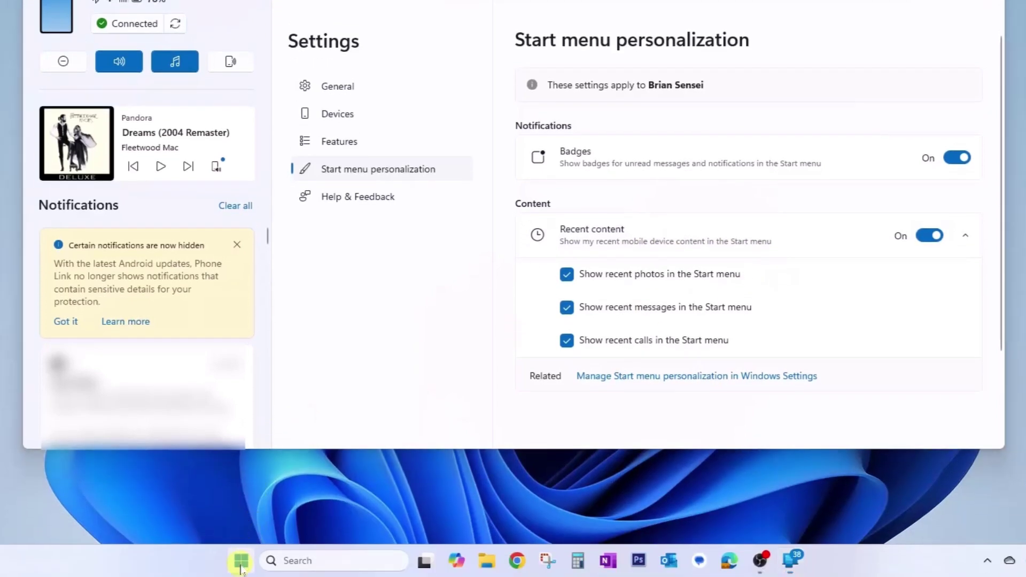
pyautogui.click(241, 566)
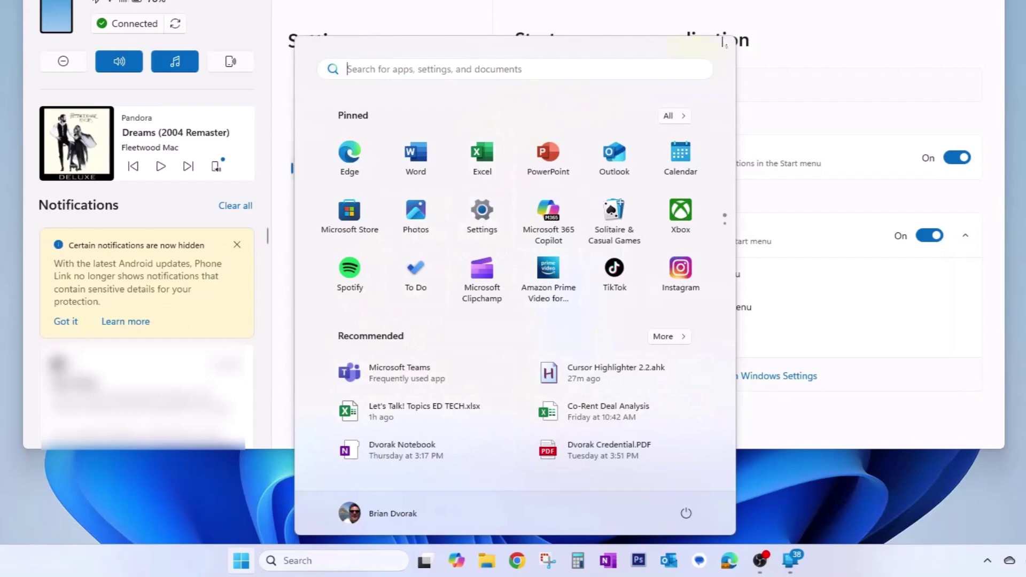
pyautogui.click(759, 32)
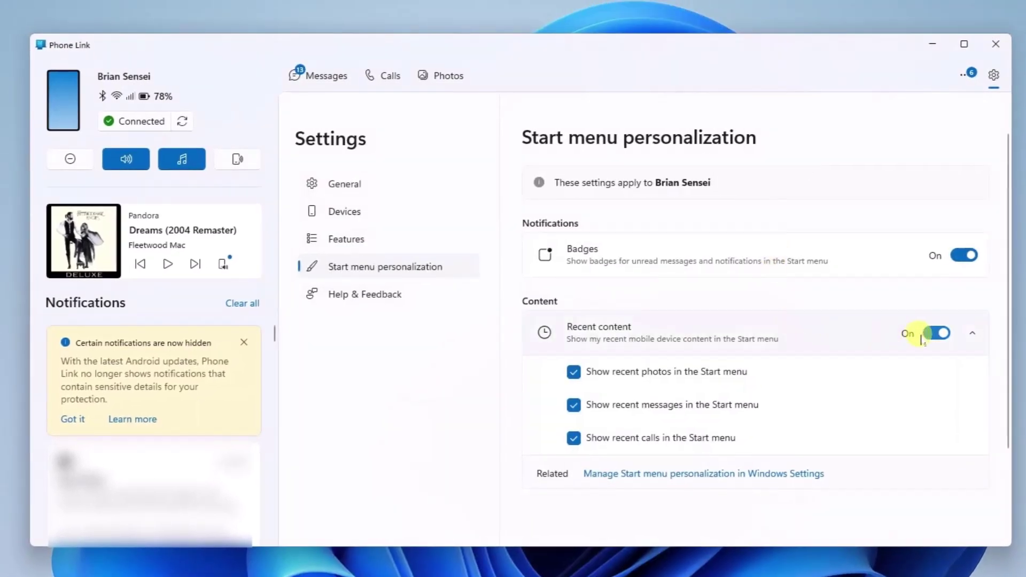
pyautogui.click(936, 333)
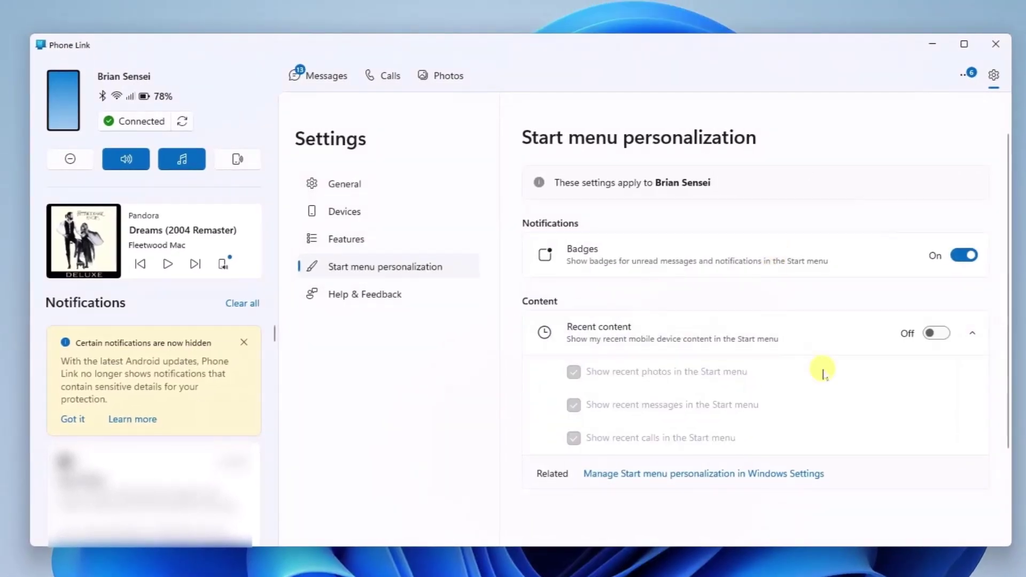
# Toggle Do Not Disturb on and off, hide and reshow the audio player, and silence the ringer.
pyautogui.click(71, 160)
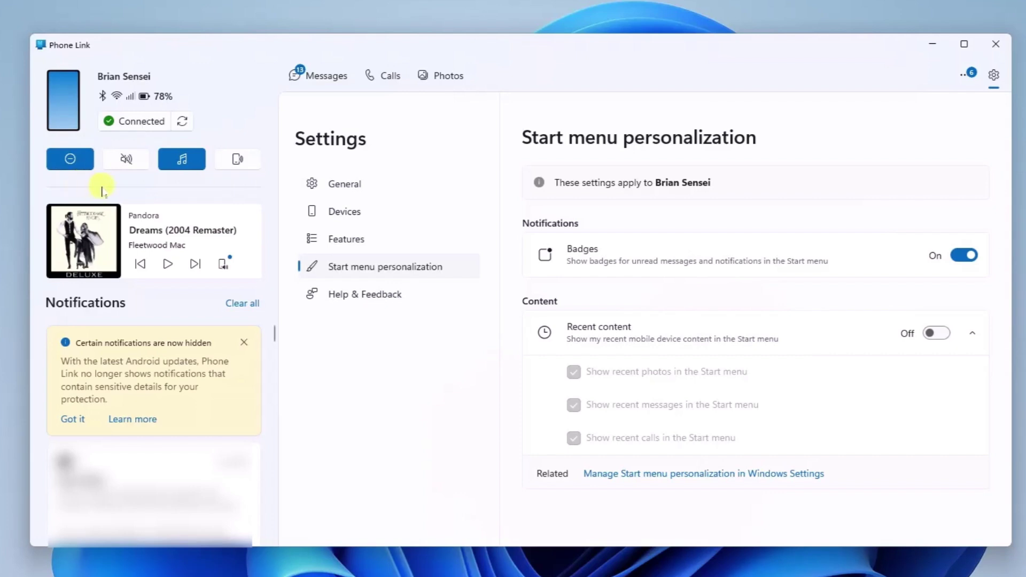
pyautogui.click(72, 167)
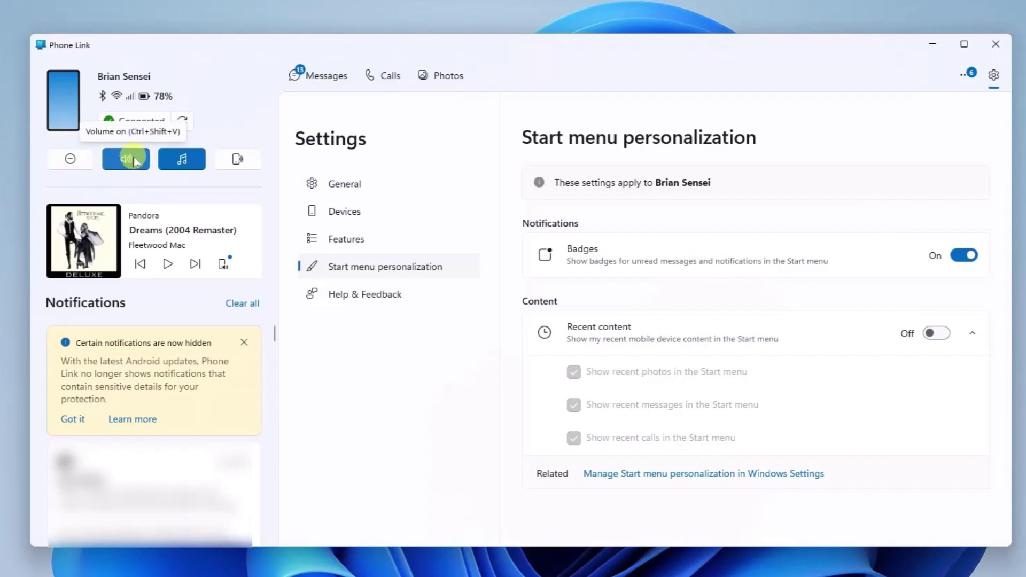
pyautogui.click(134, 161)
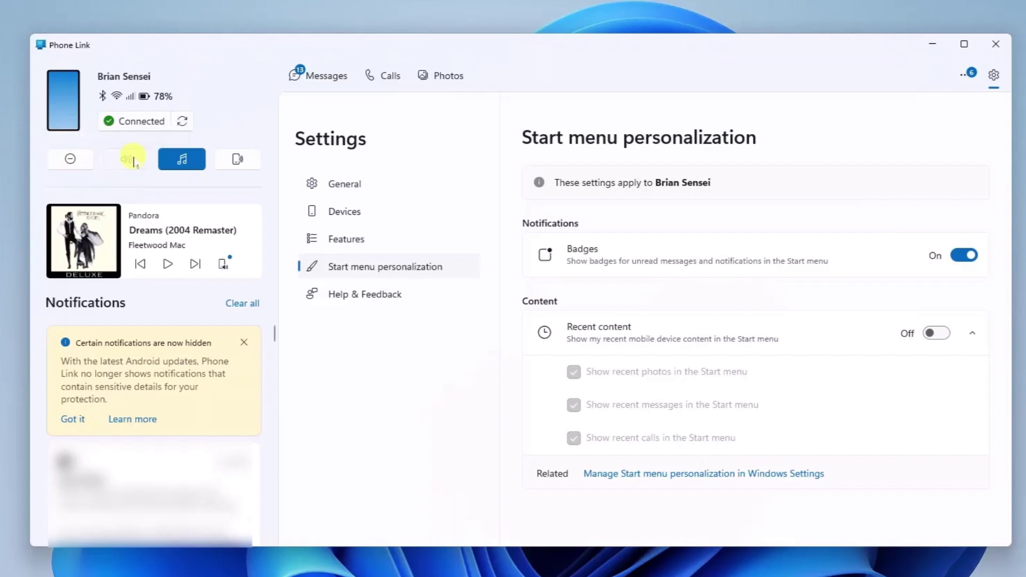
pyautogui.click(186, 159)
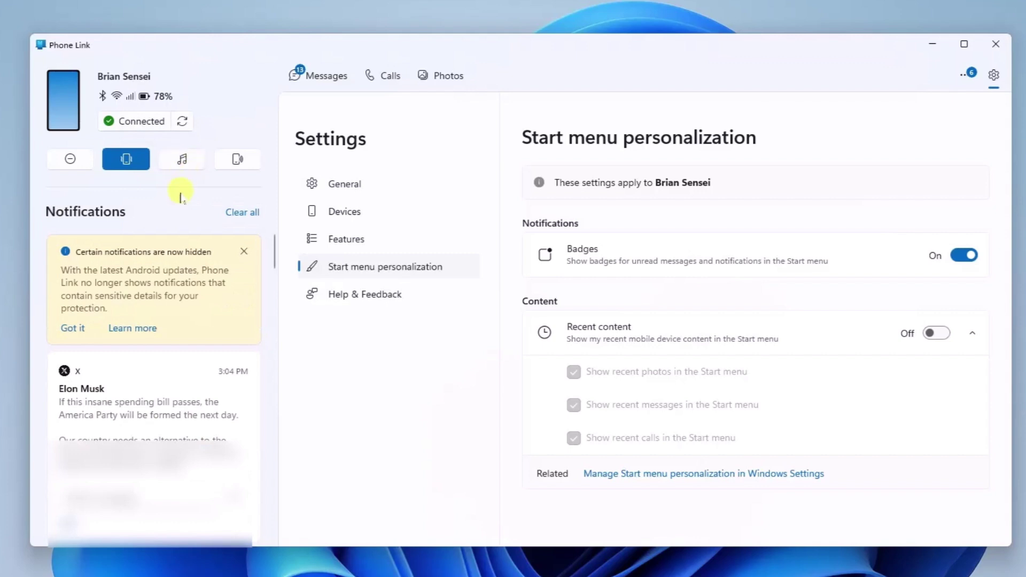
pyautogui.click(182, 159)
pyautogui.click(126, 158)
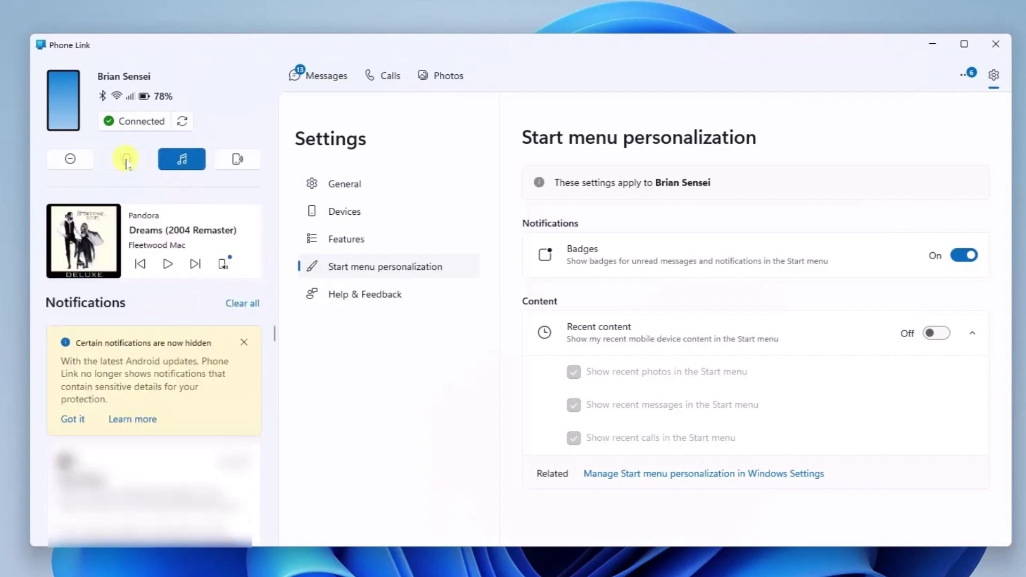
# Switch Do Not Disturb off using the quick-action row.
pyautogui.click(71, 158)
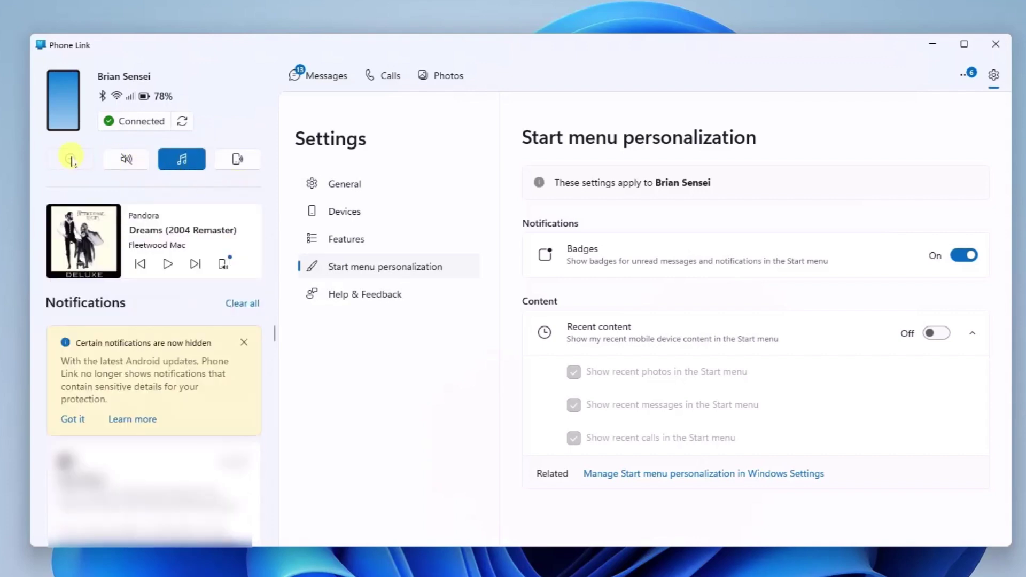